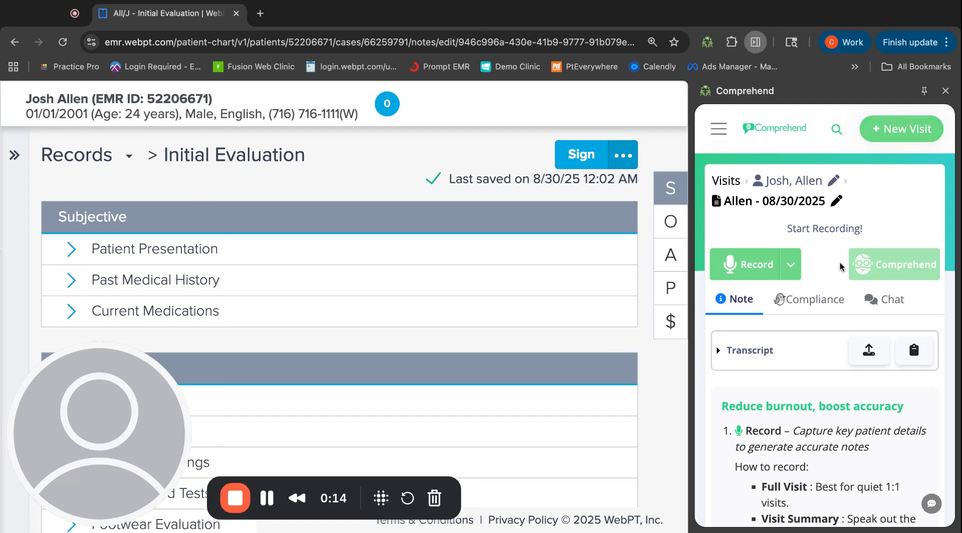
- Record the visit dictation for the selected patient and read through the resulting transcript
left_click(757, 264)
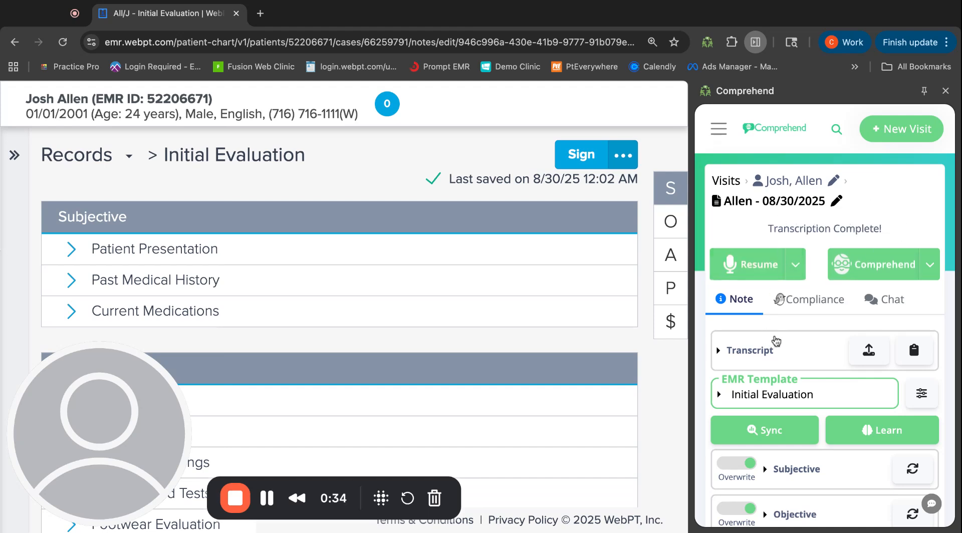
left_click(788, 350)
scroll(788, 351, "down", 3)
scroll(788, 351, "down", 10)
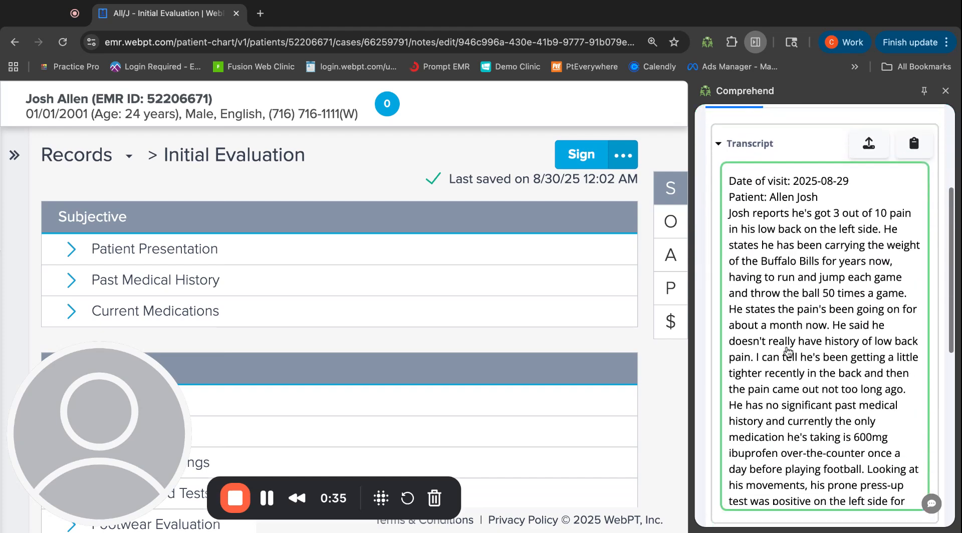
scroll(823, 336, "up", 3)
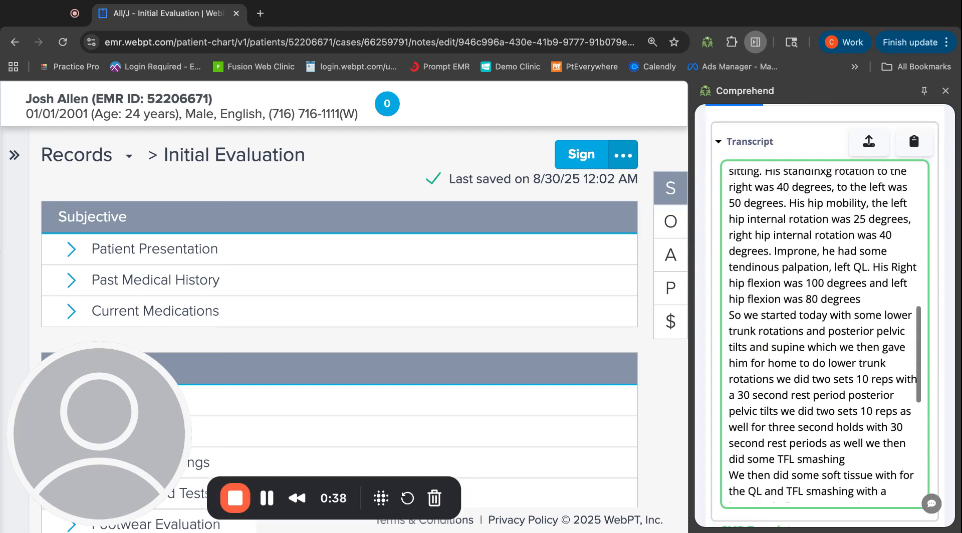
scroll(745, 334, "up", 10)
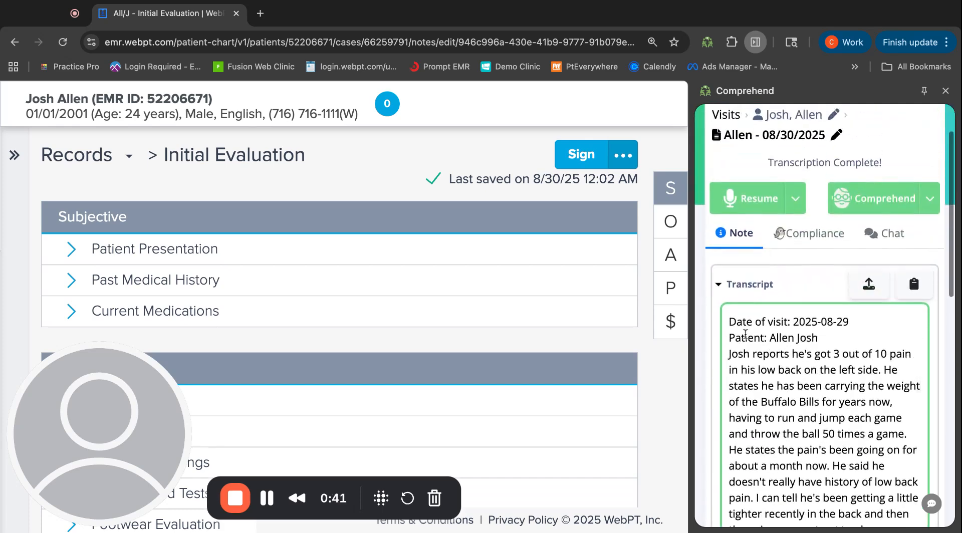
- Collapse the transcript and run Comprehend to fill the Initial Evaluation note from it
left_click(754, 285)
left_click(862, 201)
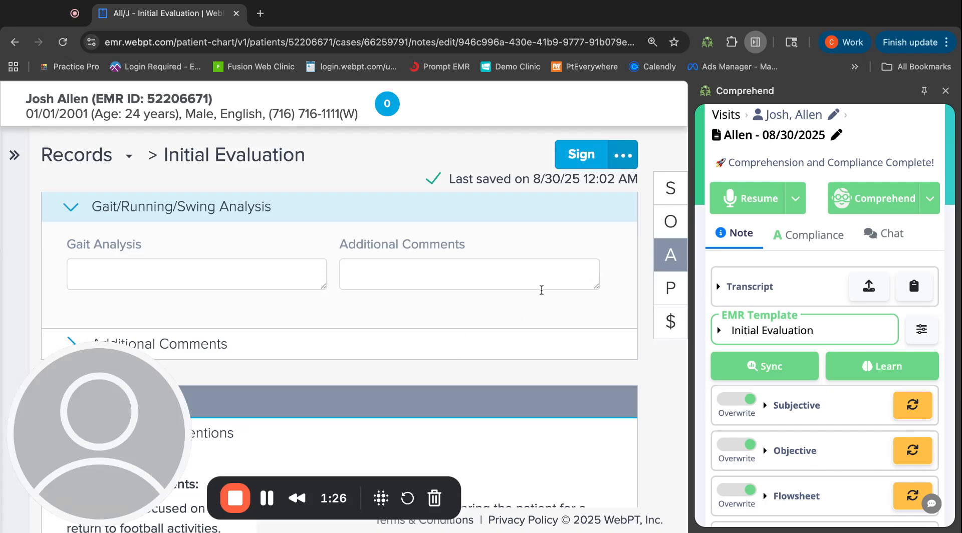
- Review the generated Subjective and Objective sections of the Initial Evaluation, from Patient Presentation through the special tests to the start of the Assessment
scroll(542, 290, "up", 15)
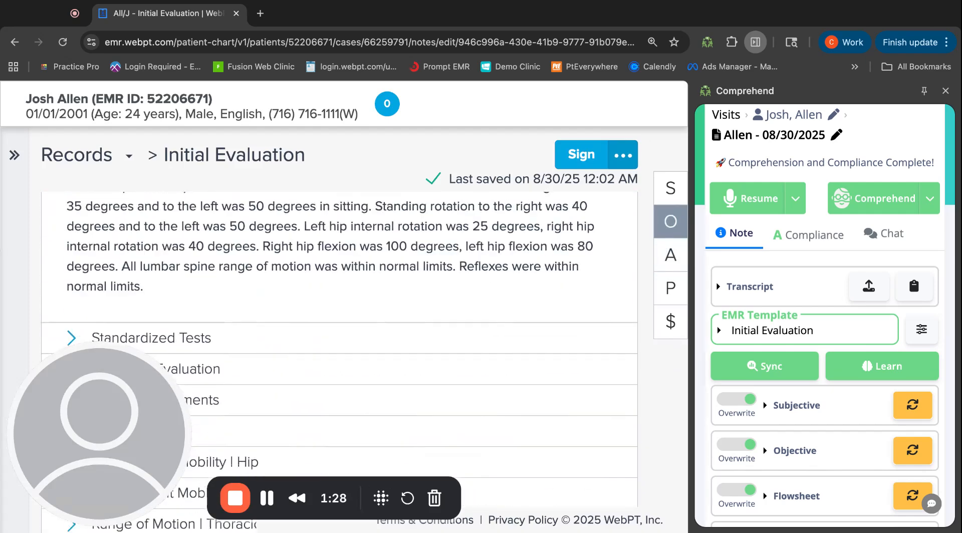
scroll(340, 351, "up", 15)
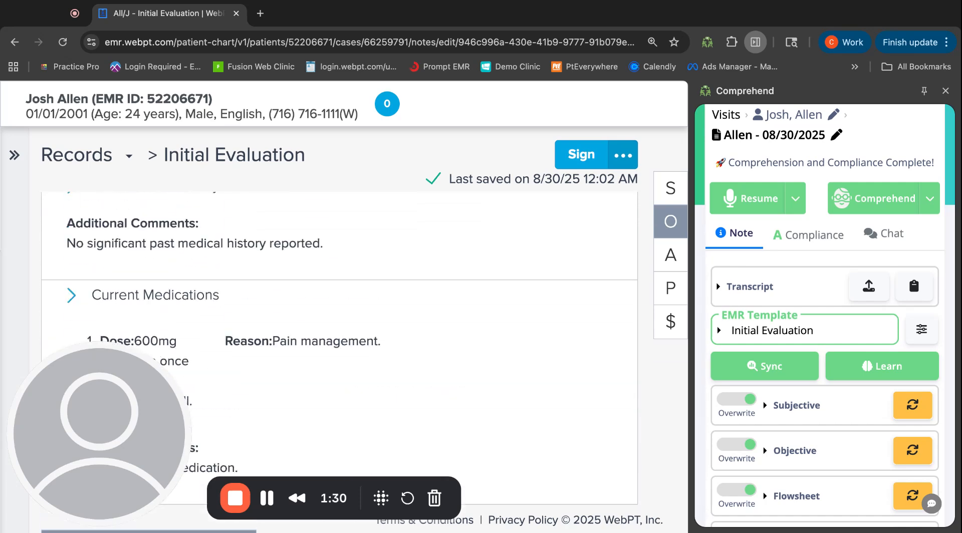
scroll(340, 351, "up", 5)
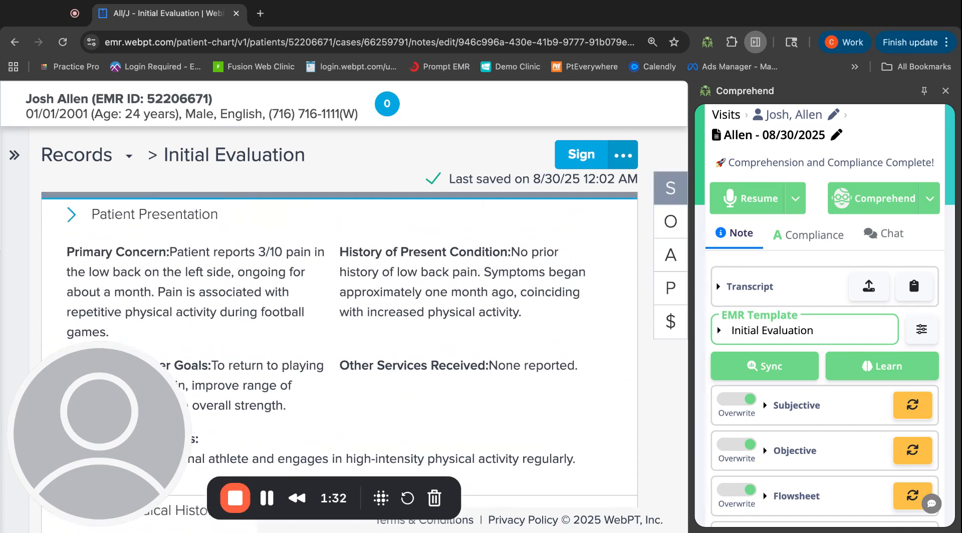
scroll(333, 301, "down", 5)
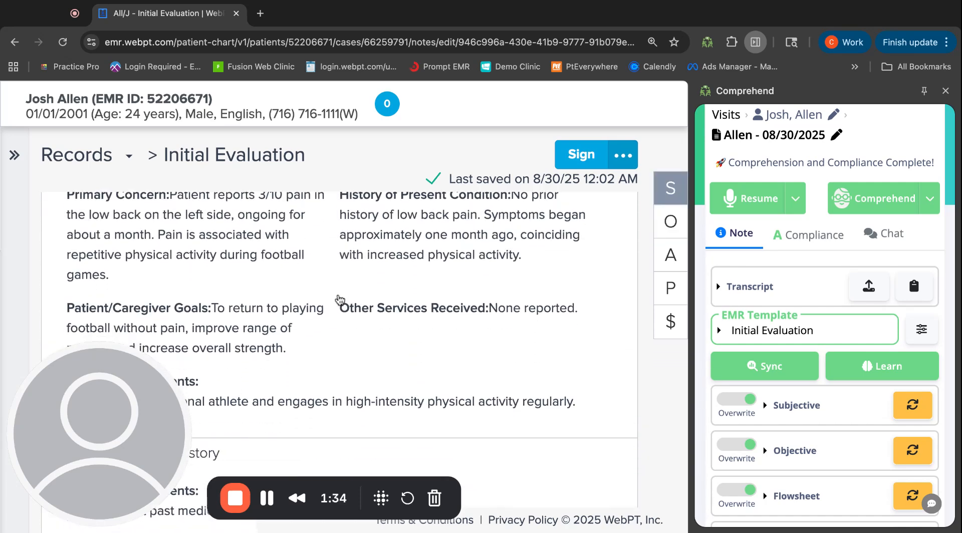
scroll(340, 299, "down", 5)
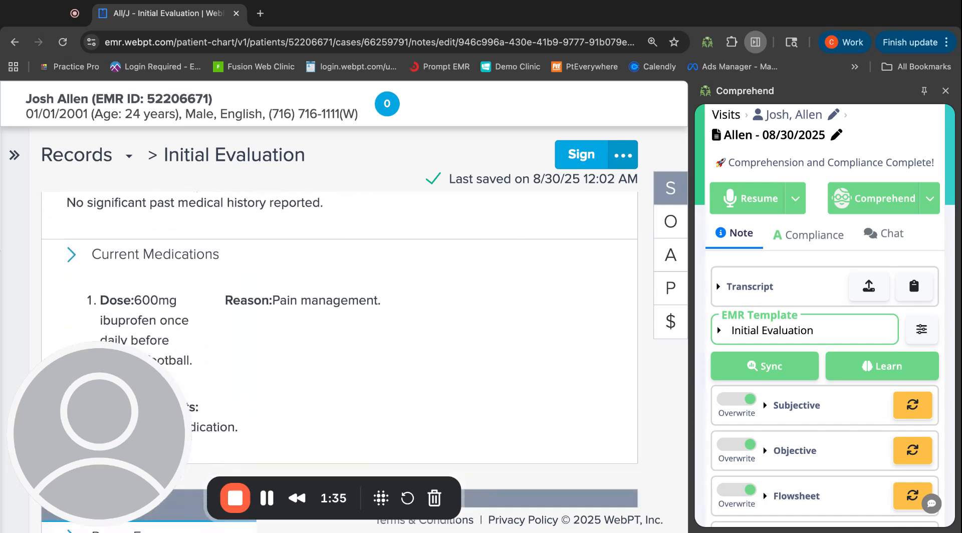
scroll(340, 301, "down", 5)
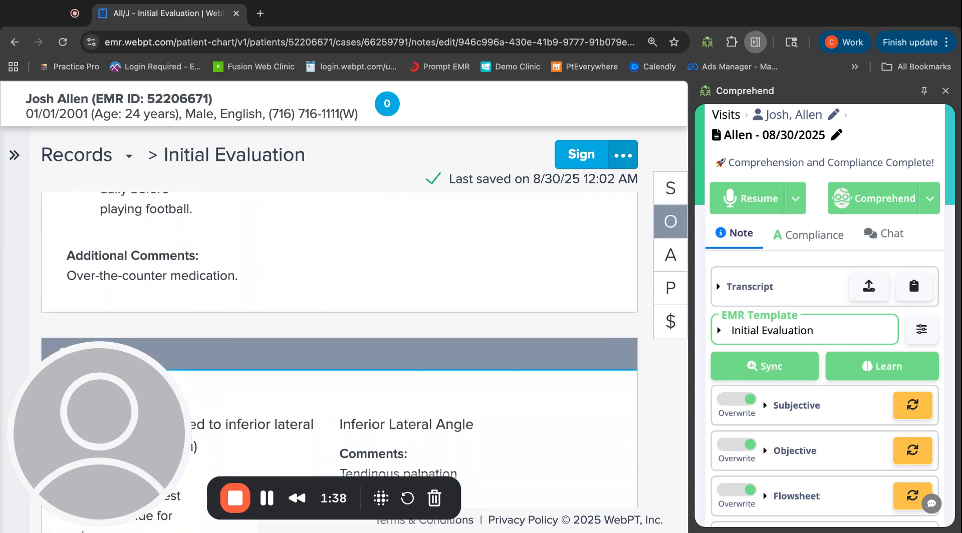
scroll(340, 301, "down", 5)
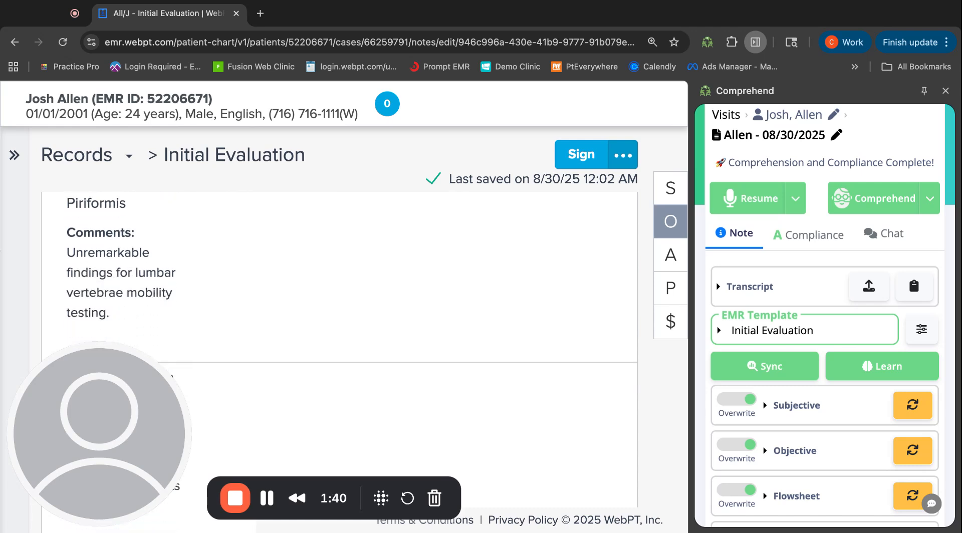
scroll(340, 300, "down", 5)
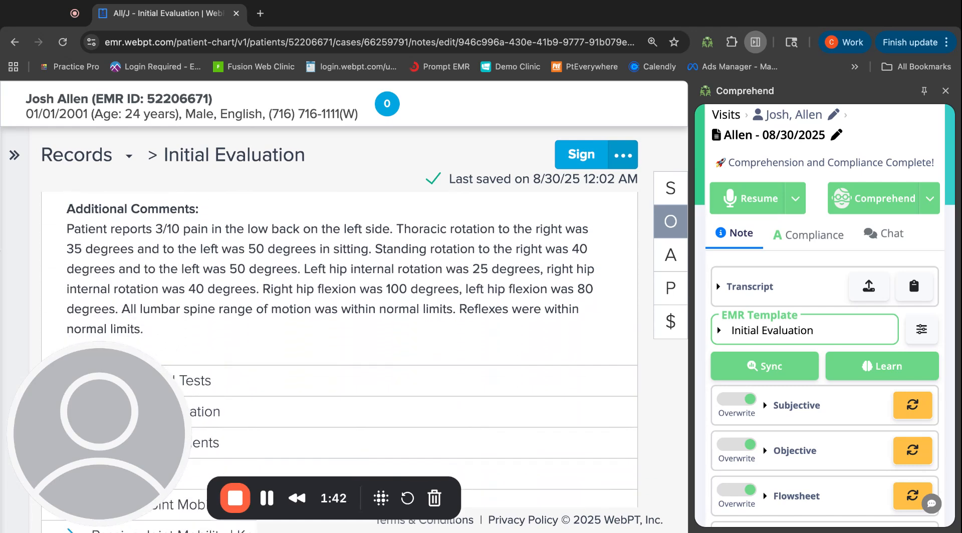
scroll(340, 301, "down", 2)
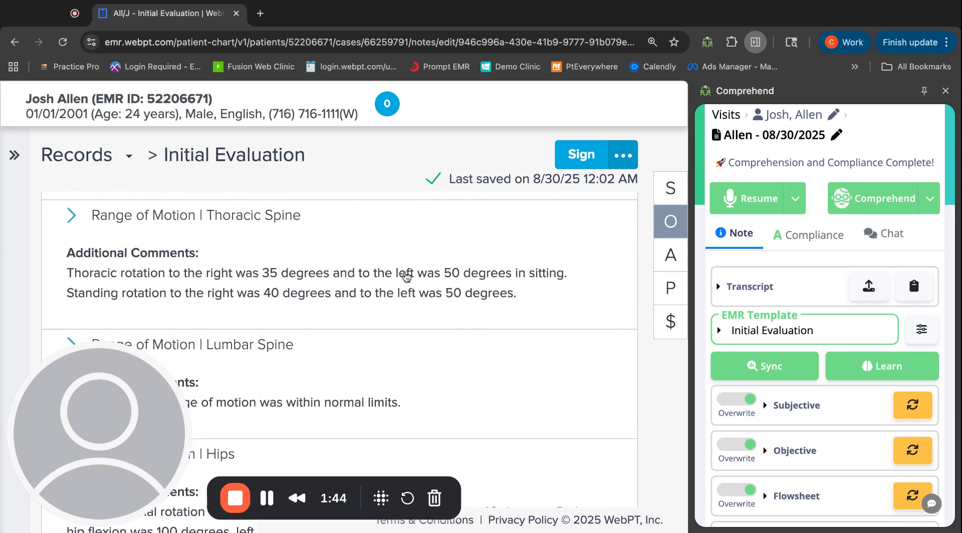
scroll(406, 277, "down", 6)
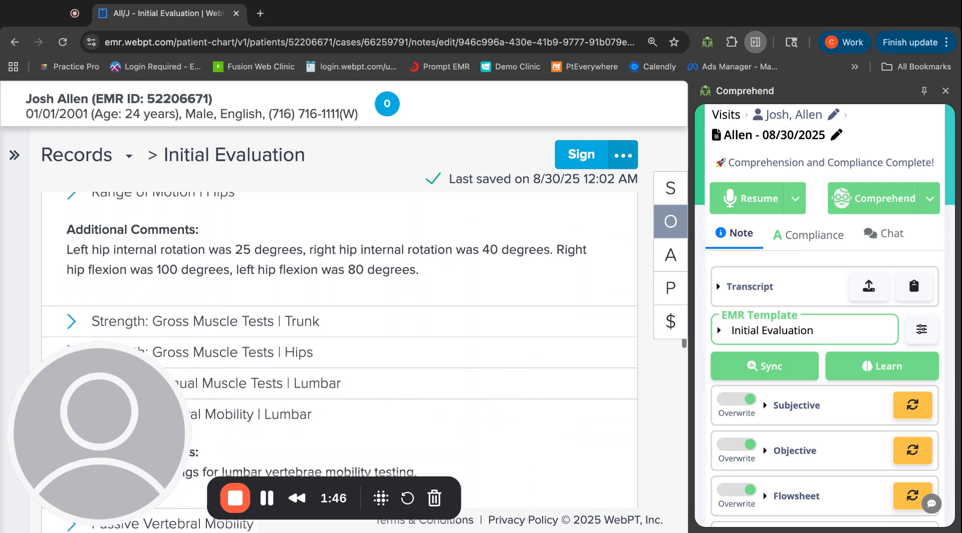
scroll(340, 300, "down", 5)
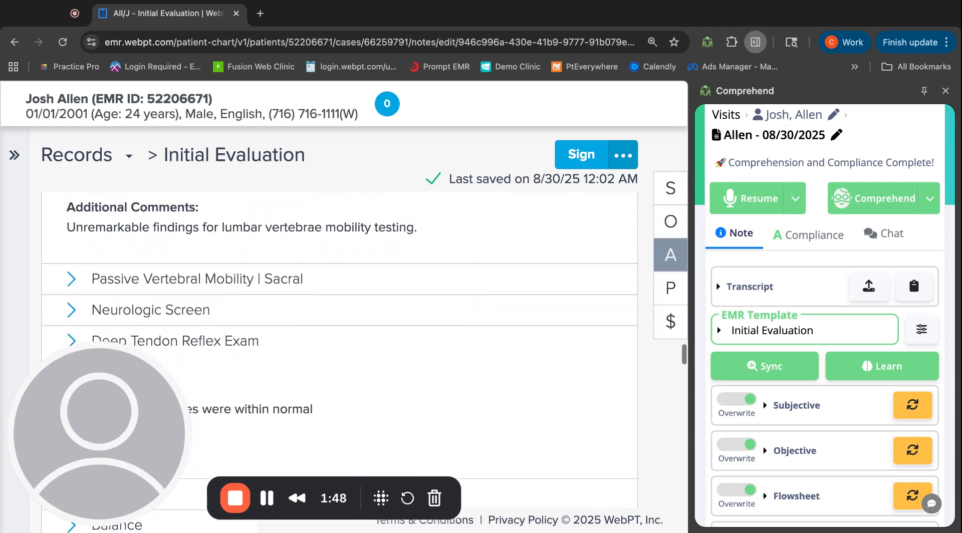
scroll(340, 301, "down", 8)
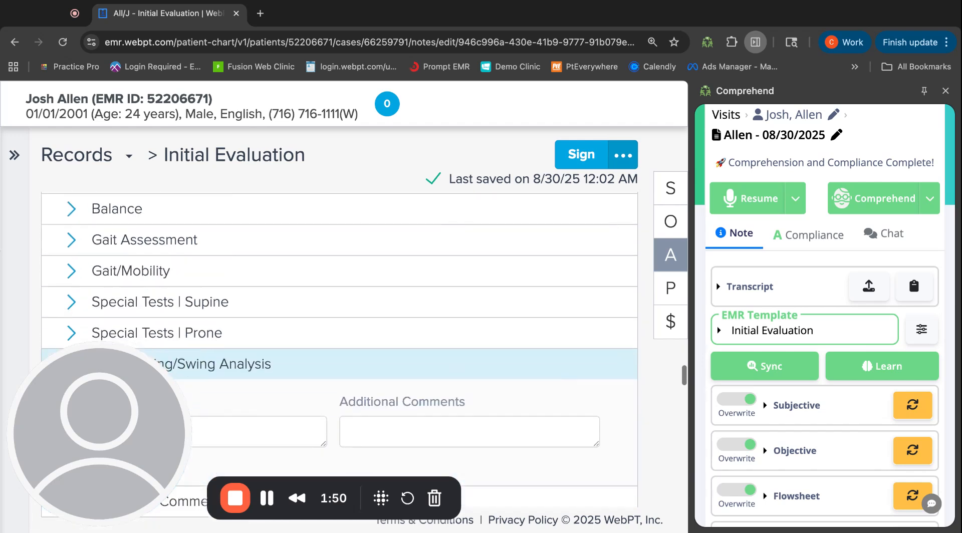
scroll(340, 301, "down", 8)
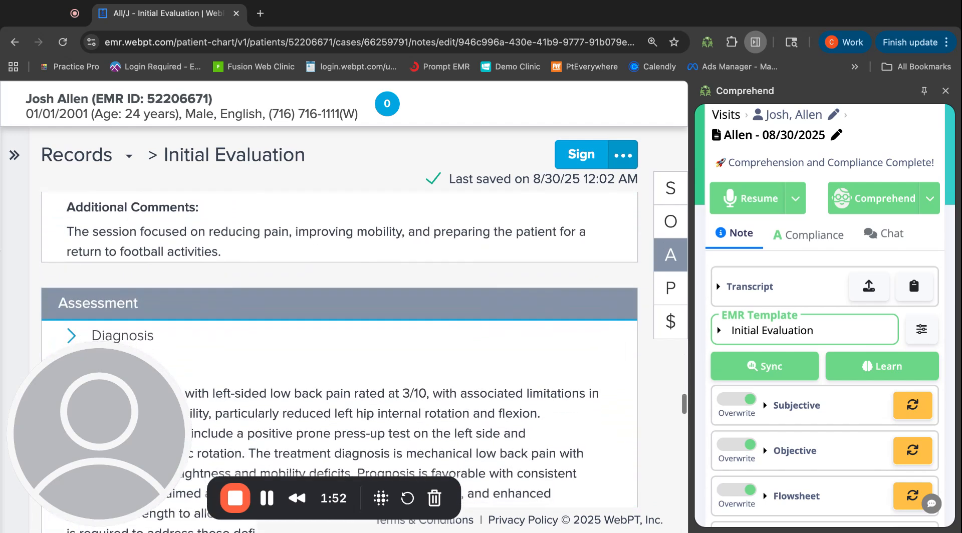
- Open the Activities/Interventions section and review its exercises, followed by the goals, patient education, plan and charge summary
scroll(206, 243, "up", 2)
left_click(206, 243)
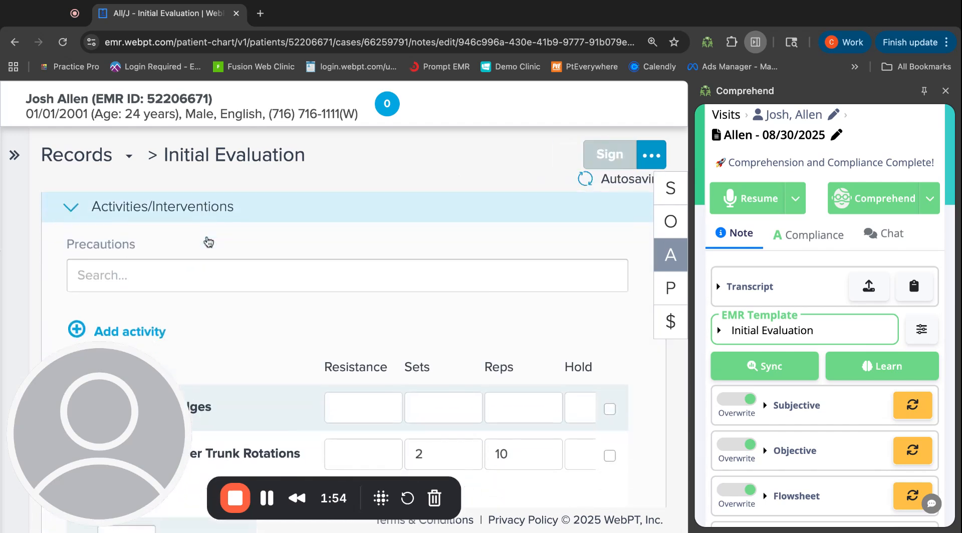
scroll(424, 281, "down", 3)
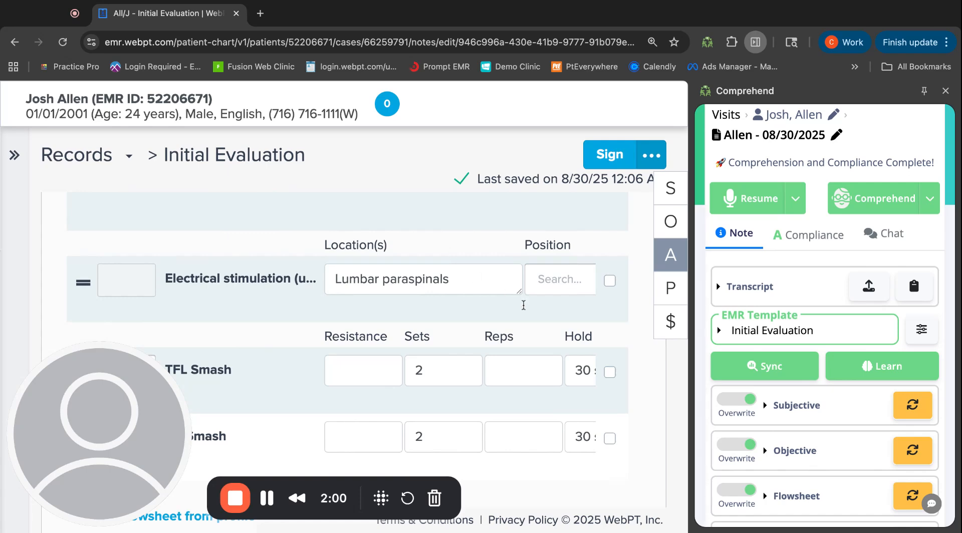
scroll(524, 305, "down", 10)
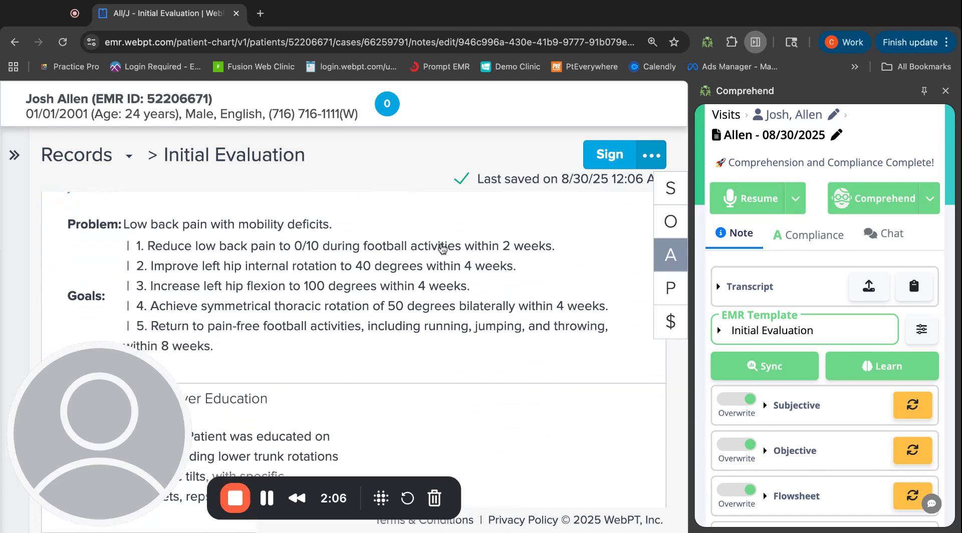
scroll(476, 298, "down", 5)
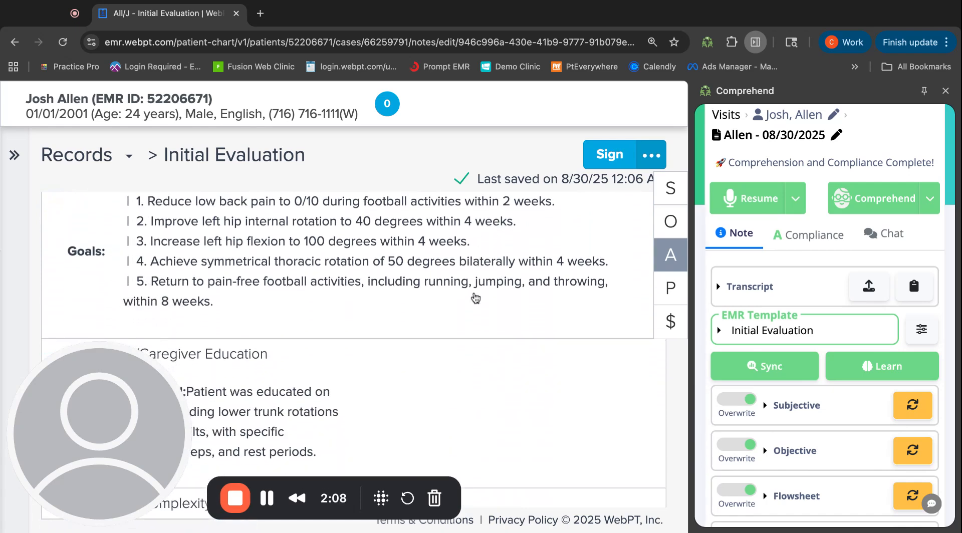
scroll(348, 301, "down", 3)
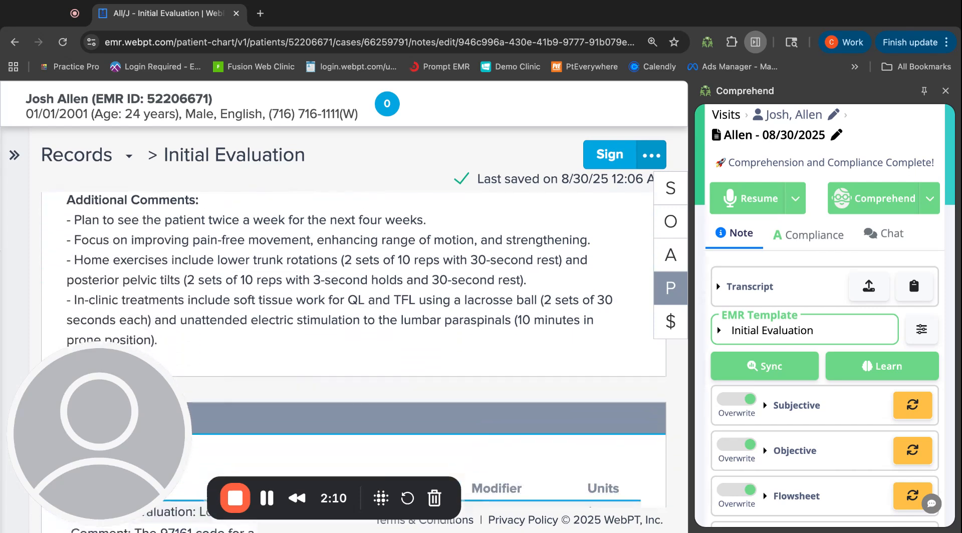
scroll(453, 262, "down", 10)
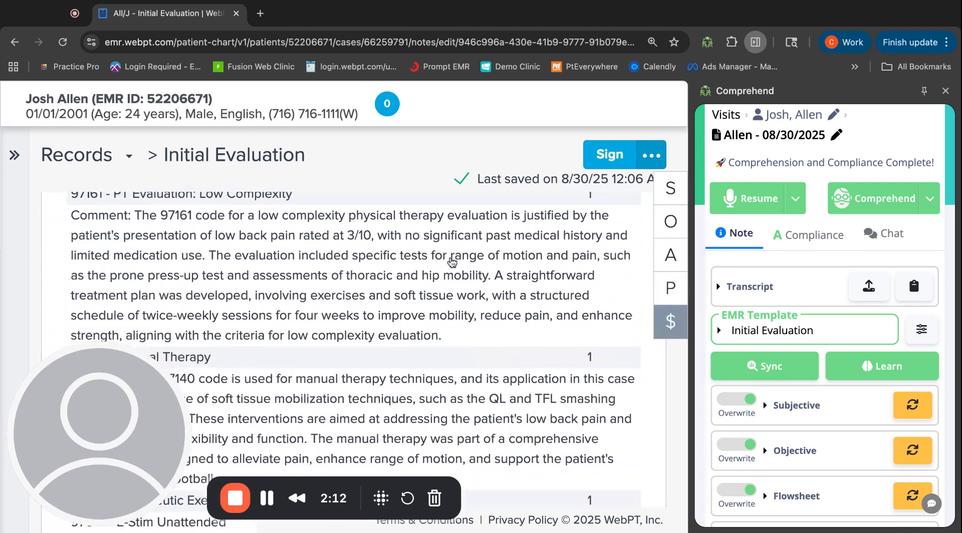
scroll(351, 326, "down", 3)
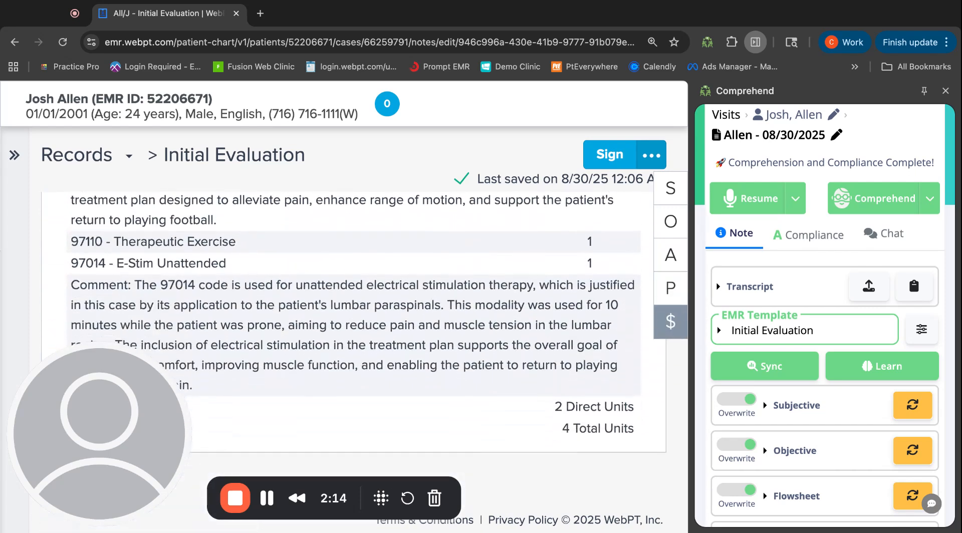
- In Current Medications, set the ibuprofen's reason to "Pain management to participate in football." and have Comprehend learn from the edited note
scroll(348, 326, "up", 10)
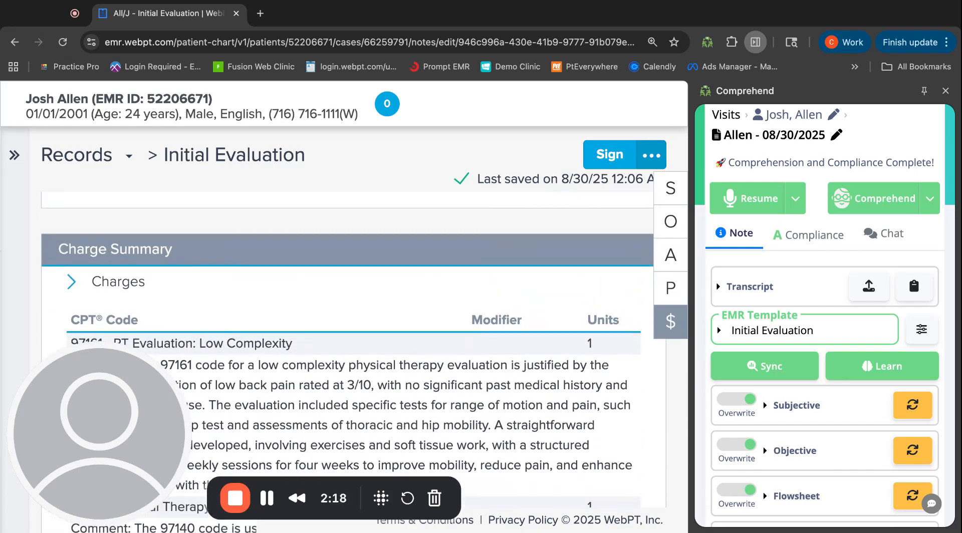
scroll(348, 326, "up", 10)
scroll(347, 326, "up", 15)
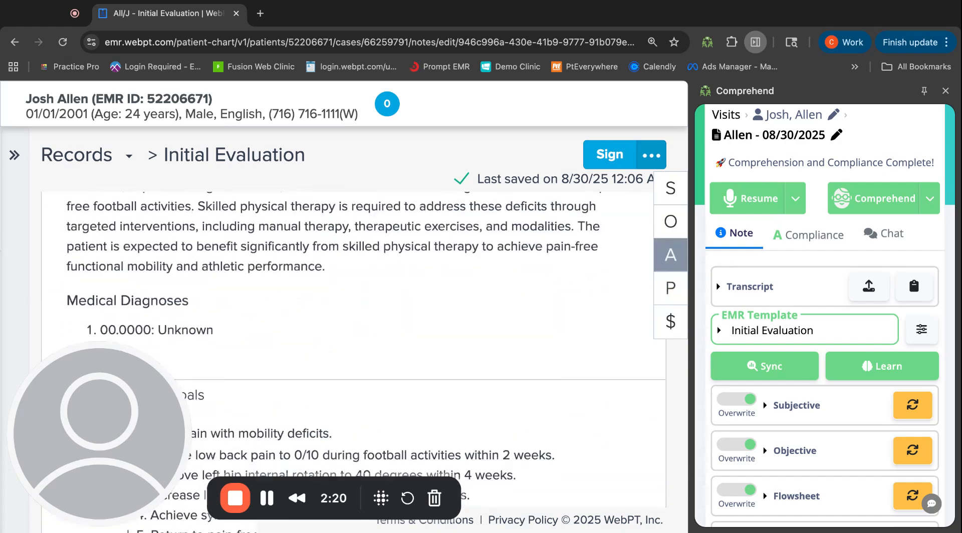
scroll(348, 326, "up", 20)
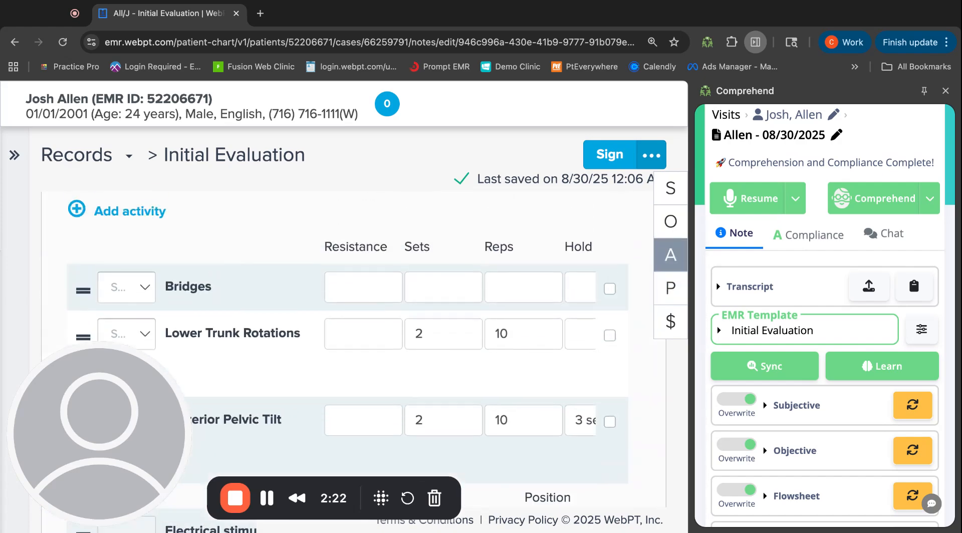
scroll(348, 325, "up", 15)
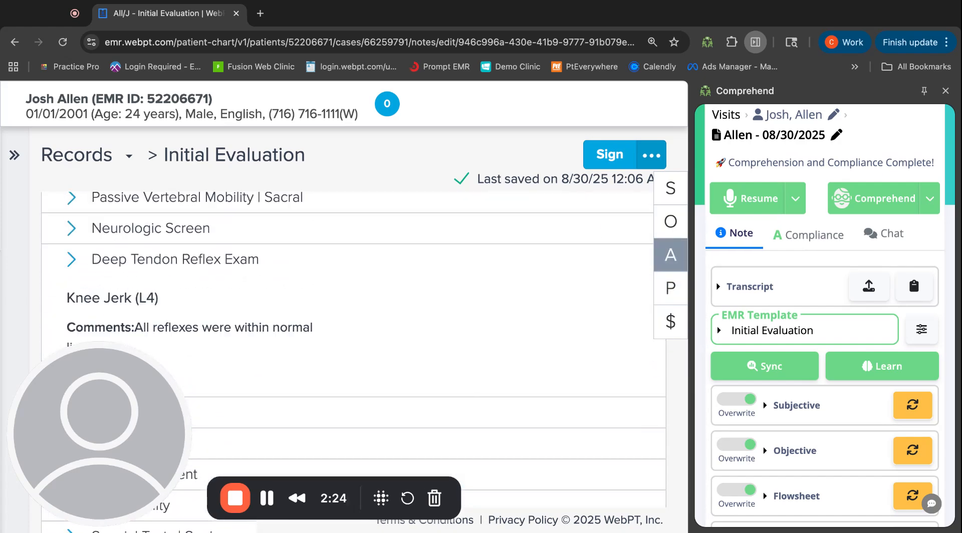
scroll(504, 307, "up", 15)
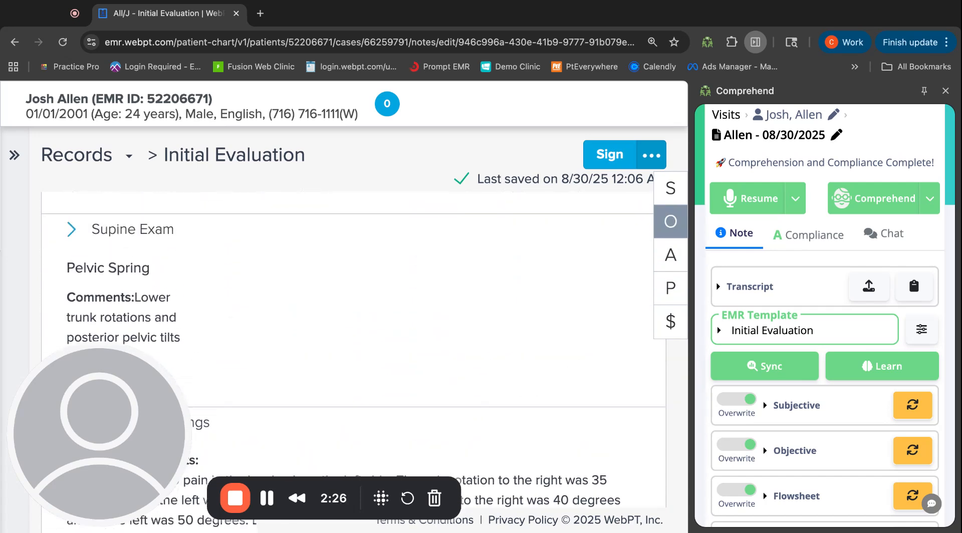
scroll(504, 307, "up", 3)
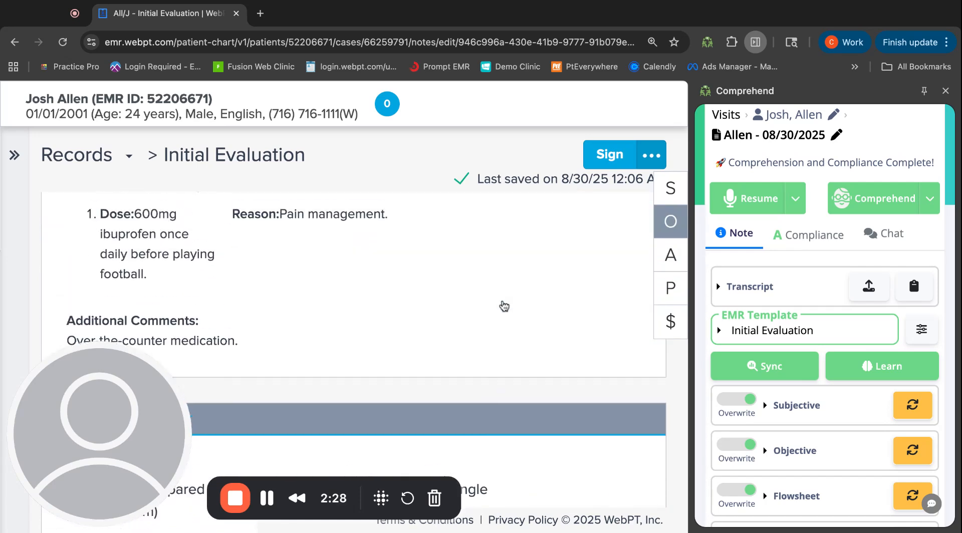
scroll(504, 307, "down", 1)
left_click(504, 307)
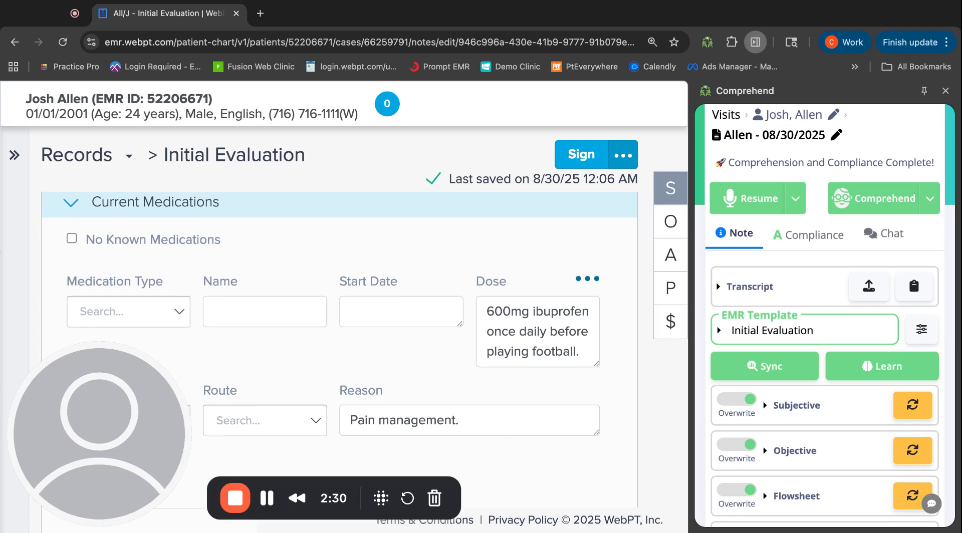
scroll(500, 281, "down", 3)
left_click(499, 260)
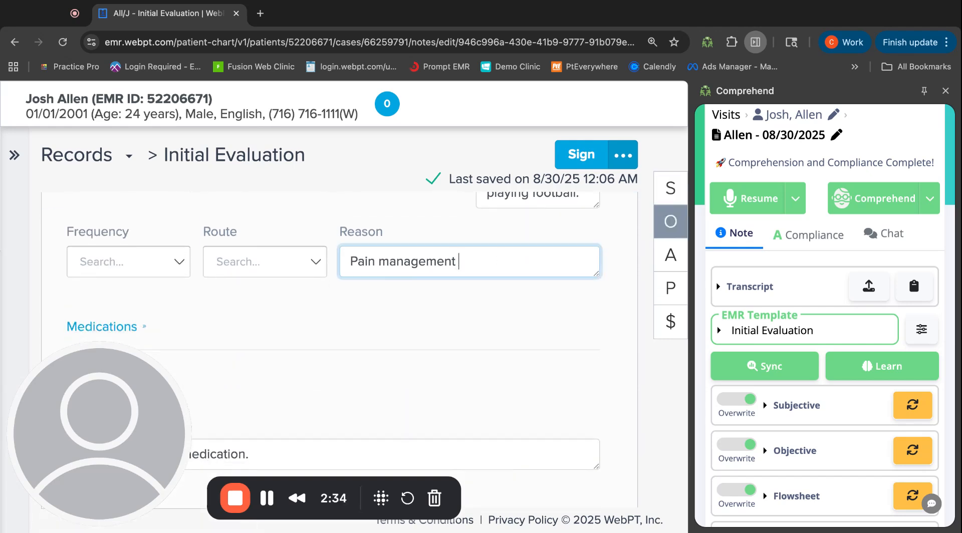
type("participate in football.")
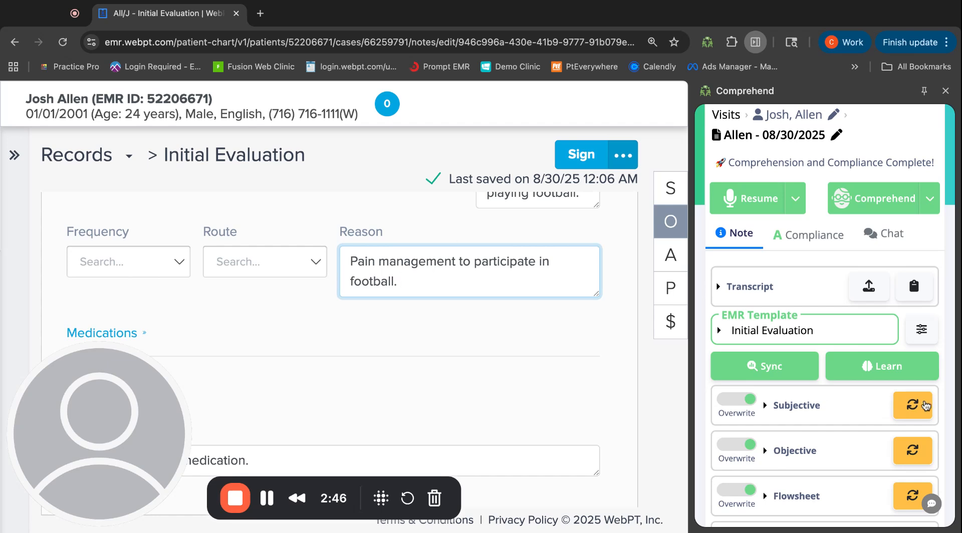
left_click(888, 369)
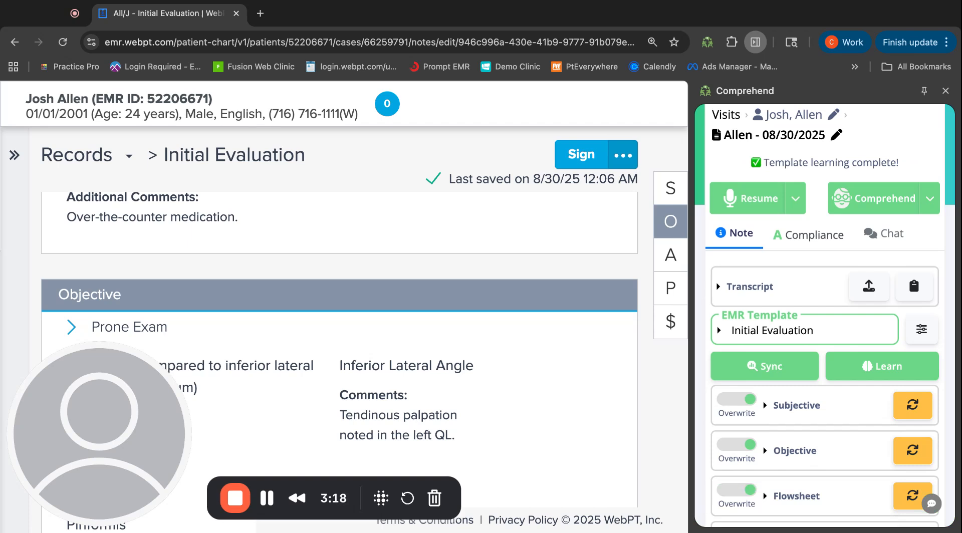
- Review the note's compliance grade, the grading scale and the CMS suggestions for improving the note
left_click(806, 239)
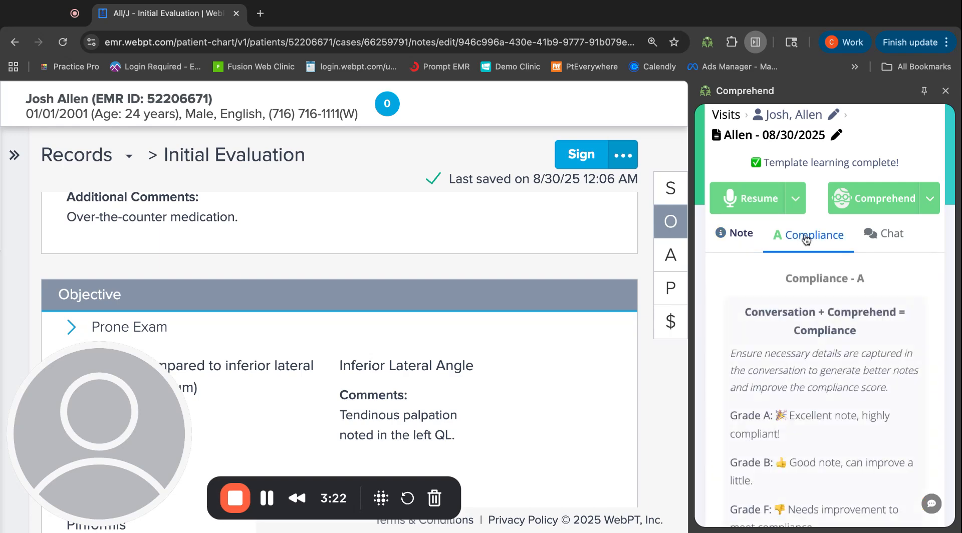
scroll(781, 243, "down", 3)
scroll(813, 335, "down", 5)
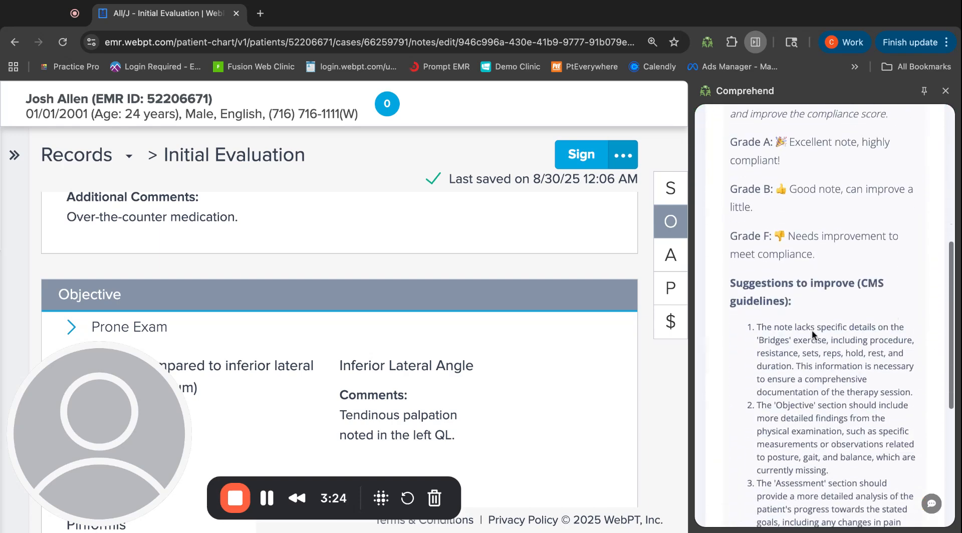
scroll(888, 302, "down", 2)
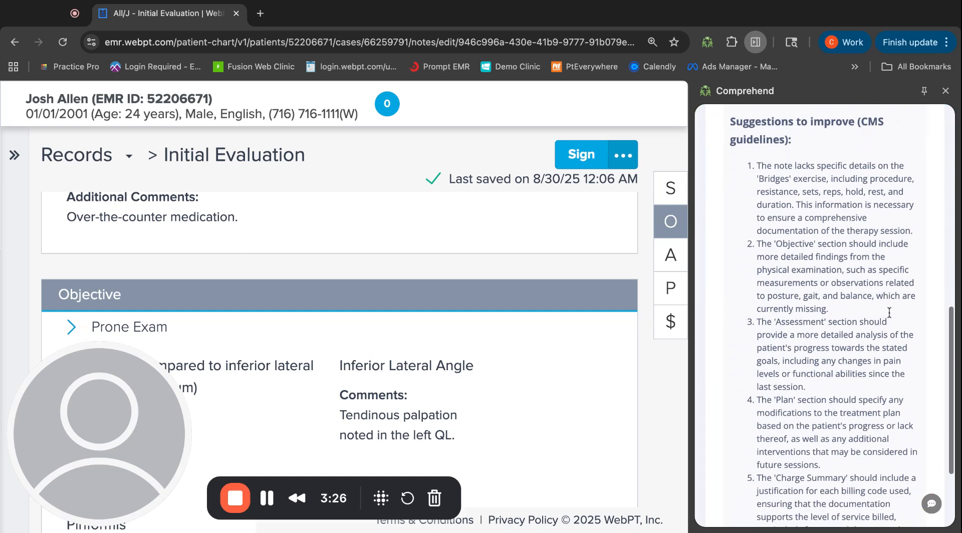
scroll(849, 346, "down", 2)
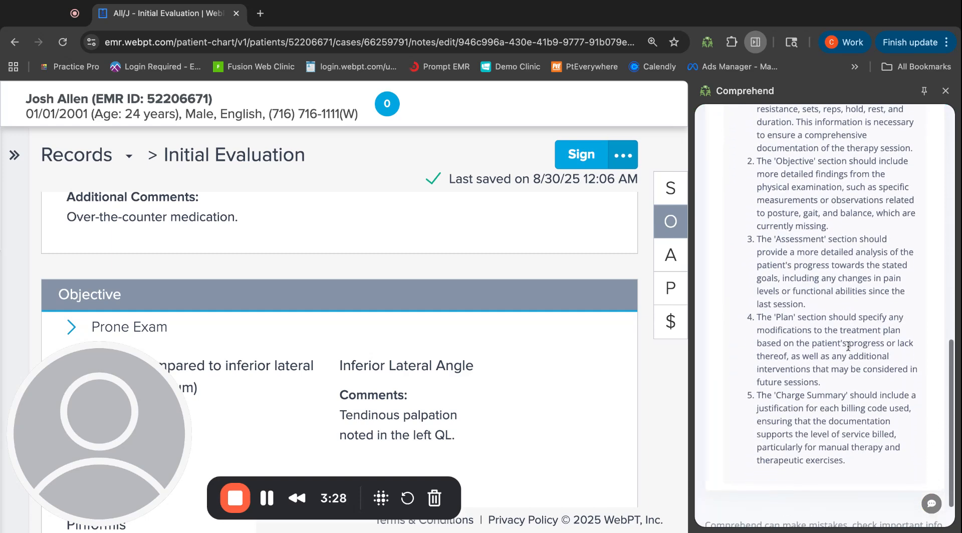
scroll(838, 286, "up", 5)
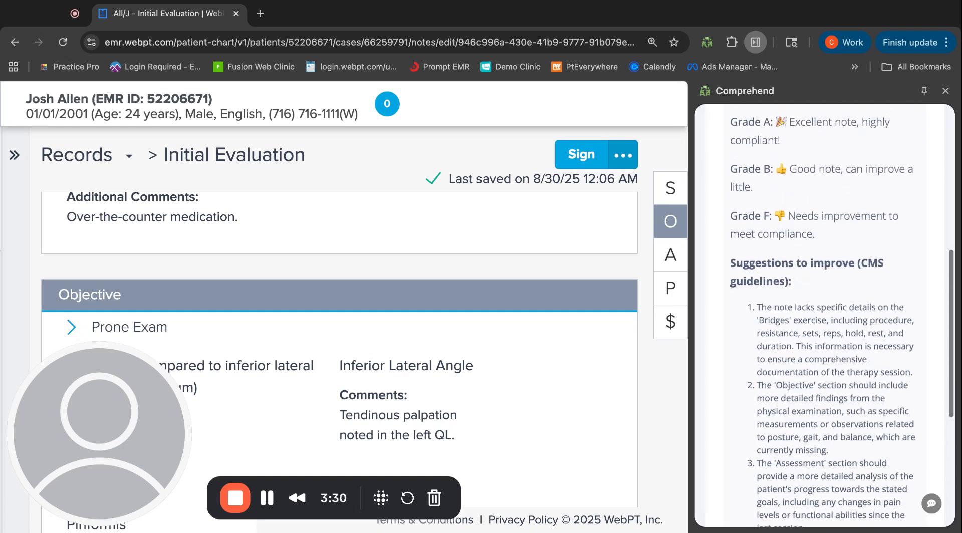
scroll(838, 281, "up", 9)
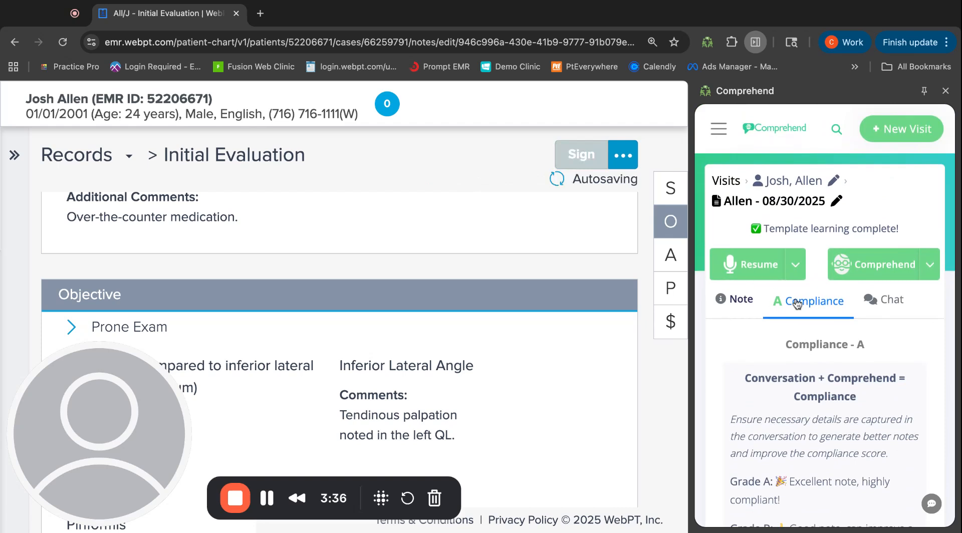
- Resume recording the visit to capture additional conversation, and stop it so the new audio is transcribed
left_click(742, 265)
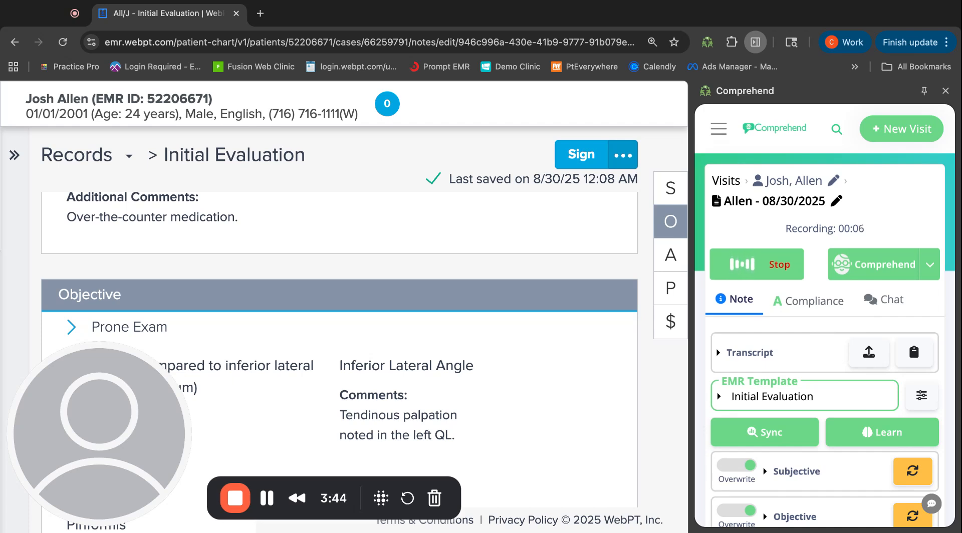
left_click(762, 276)
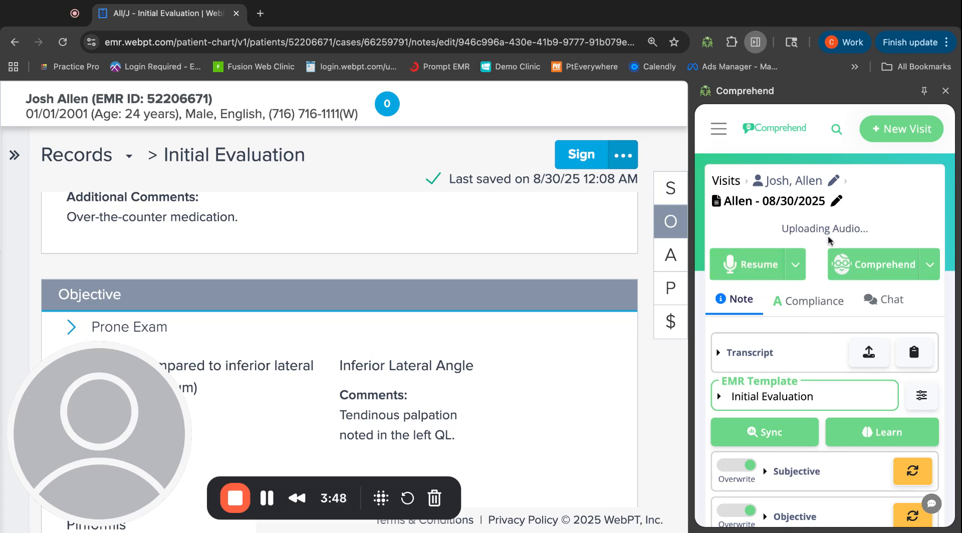
scroll(832, 246, "down", 4)
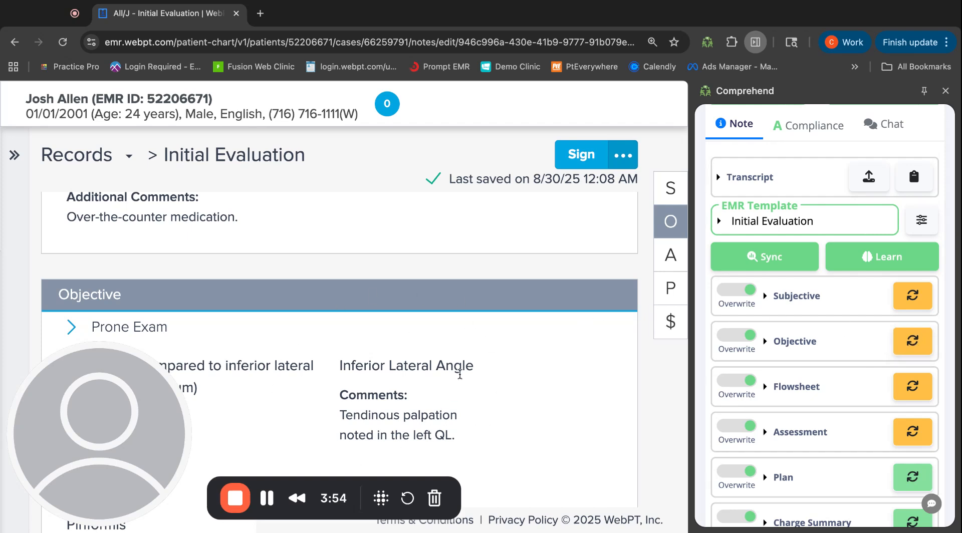
scroll(835, 300, "up", 3)
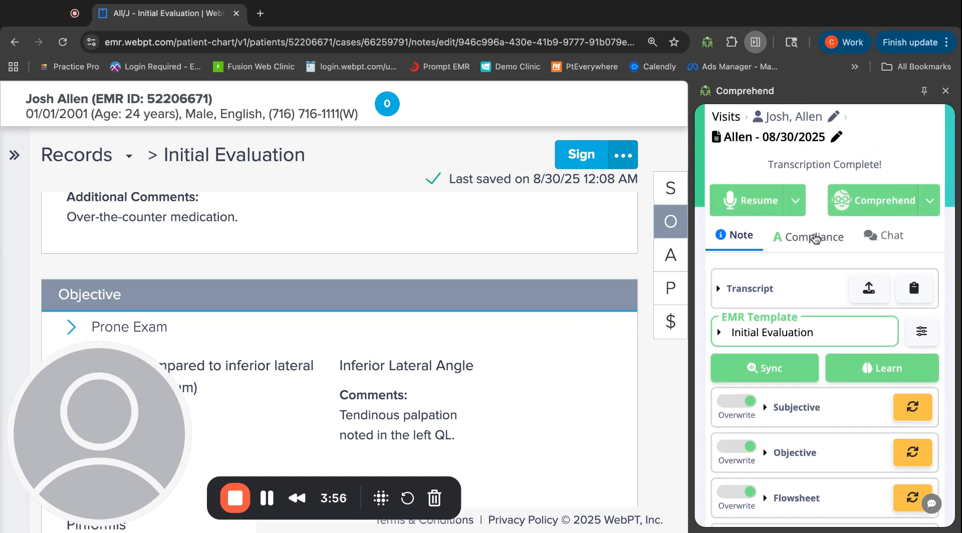
- Ask the visit chat "What are potential differential diagnoses for this case?" using its example prompt, and read through the full answer
left_click(895, 237)
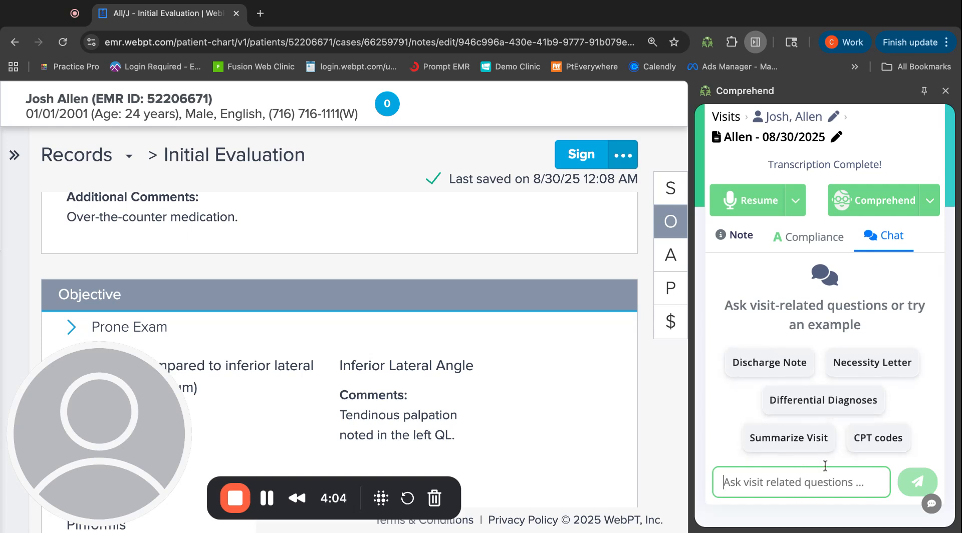
left_click(838, 408)
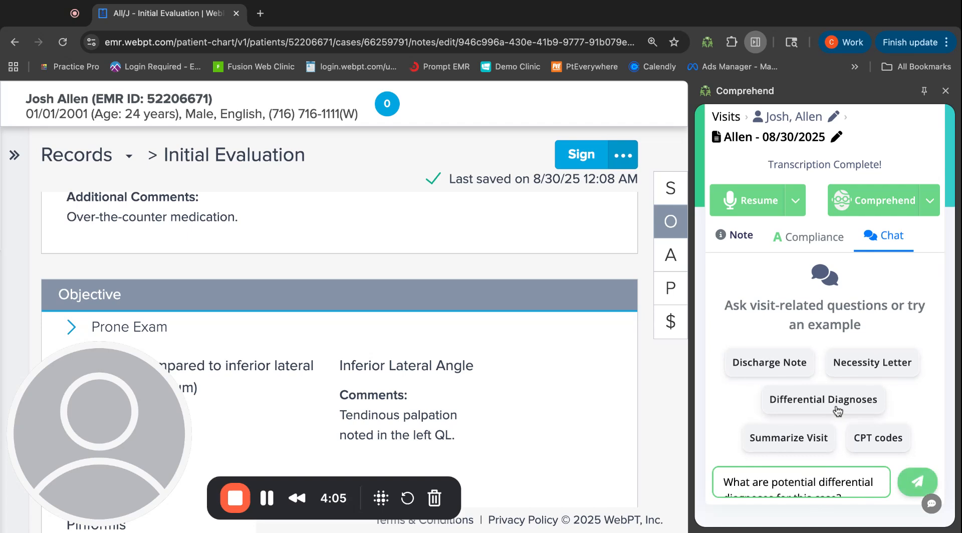
left_click(909, 479)
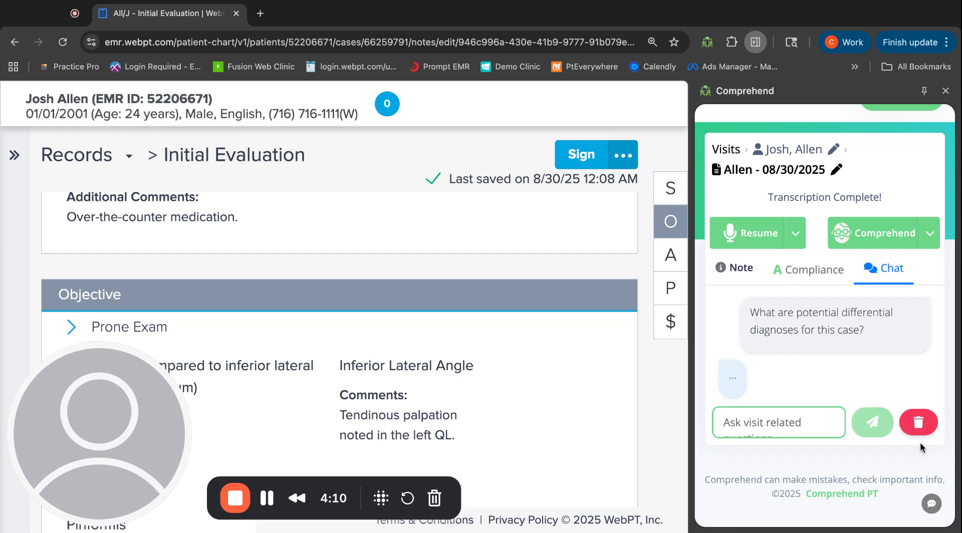
scroll(846, 301, "up", 15)
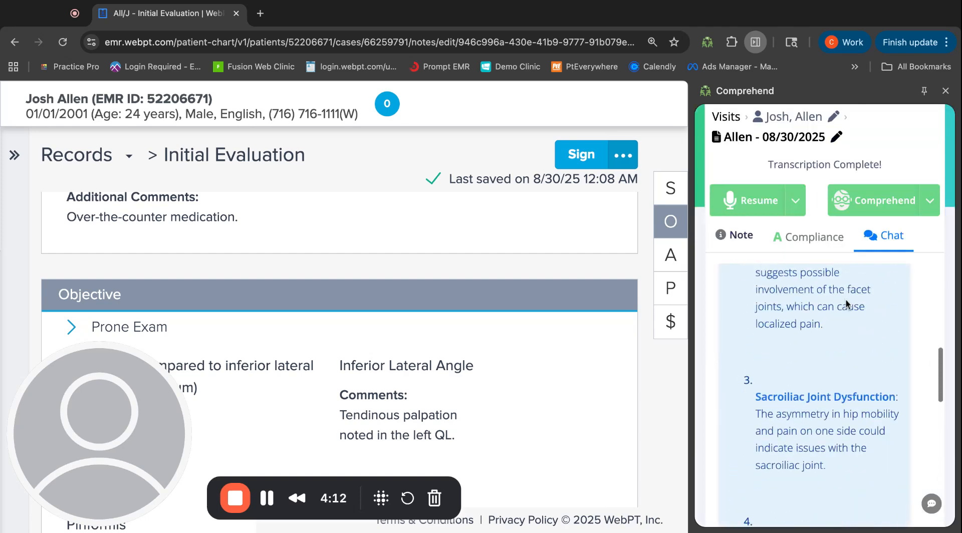
scroll(846, 303, "up", 3)
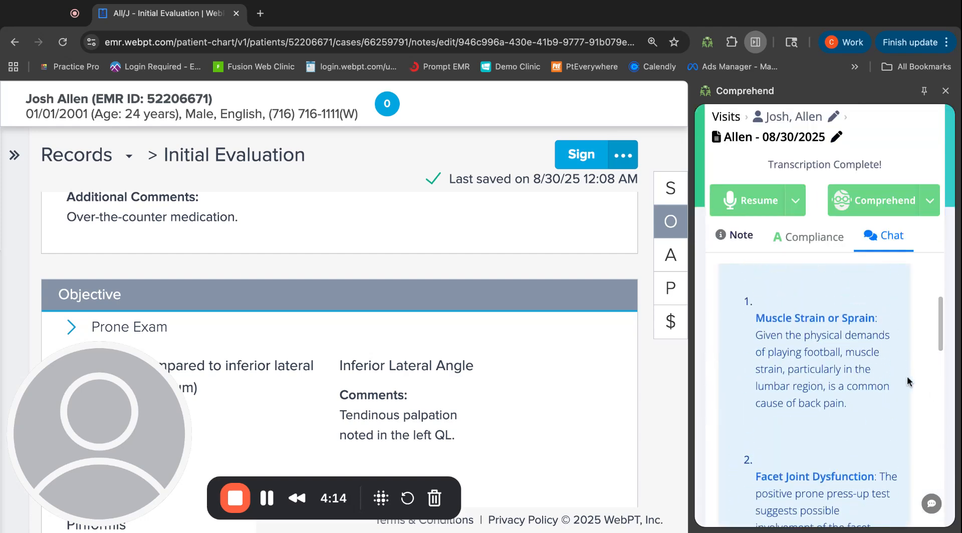
scroll(909, 382, "down", 2)
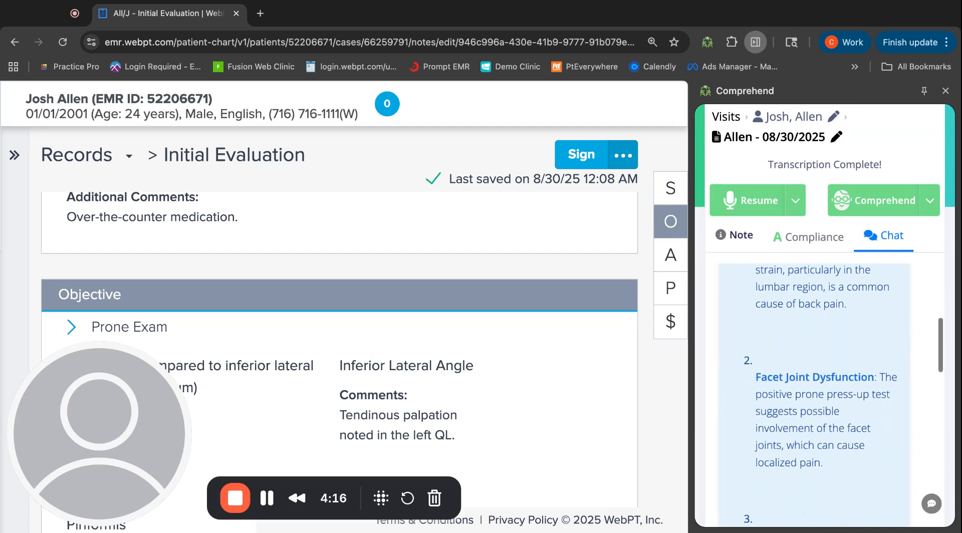
scroll(827, 396, "down", 4)
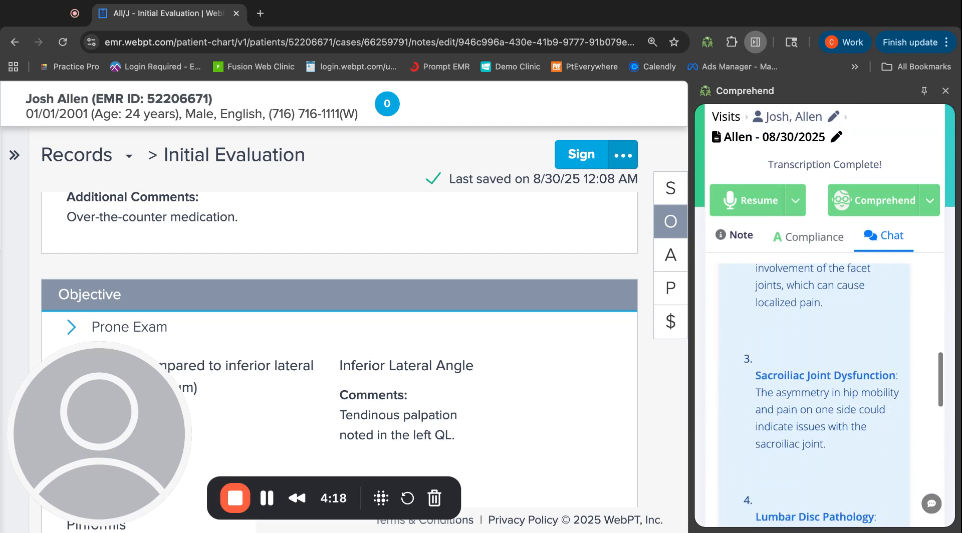
scroll(827, 396, "down", 6)
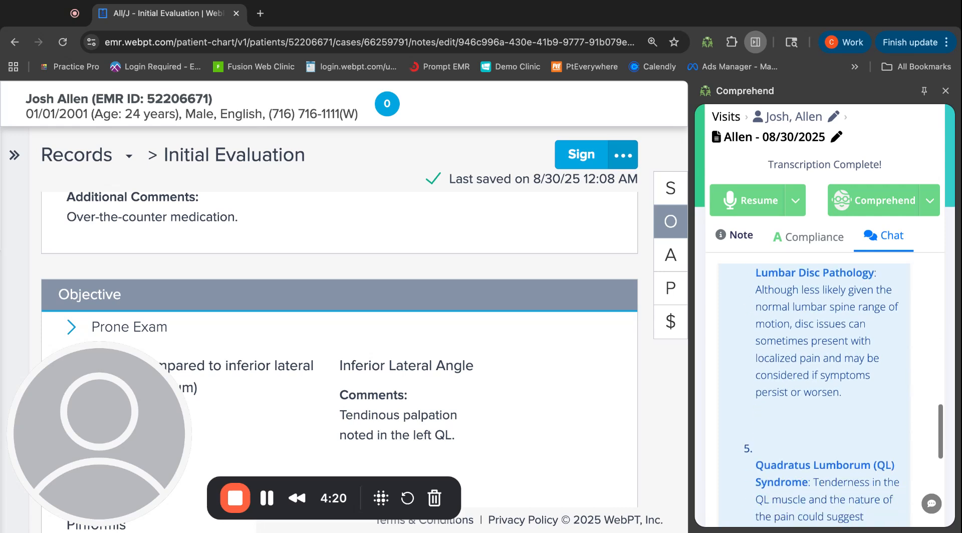
scroll(827, 397, "down", 2)
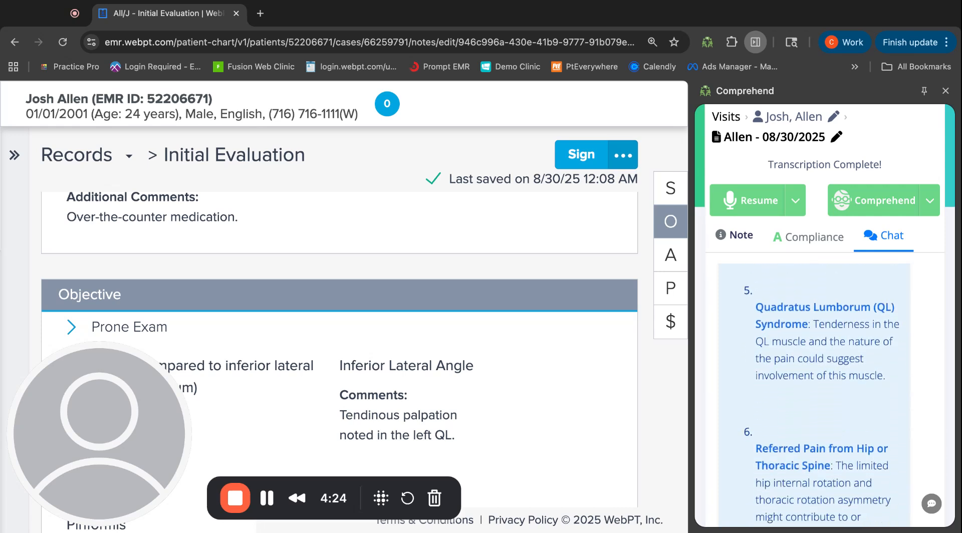
scroll(923, 409, "down", 6)
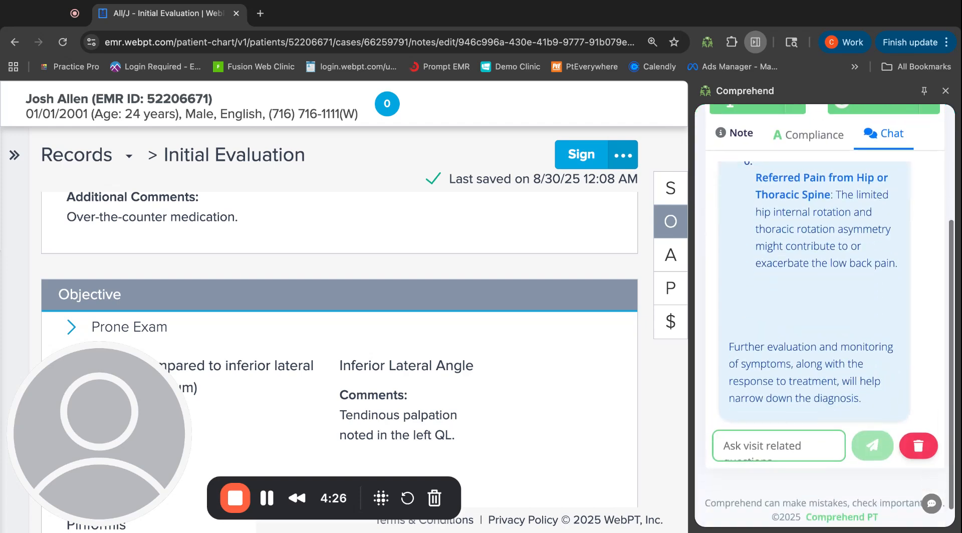
- Clear the chat conversation and ask "what are 2 cpt codes I can use for this patient and justify why"
left_click(922, 412)
left_click(790, 341)
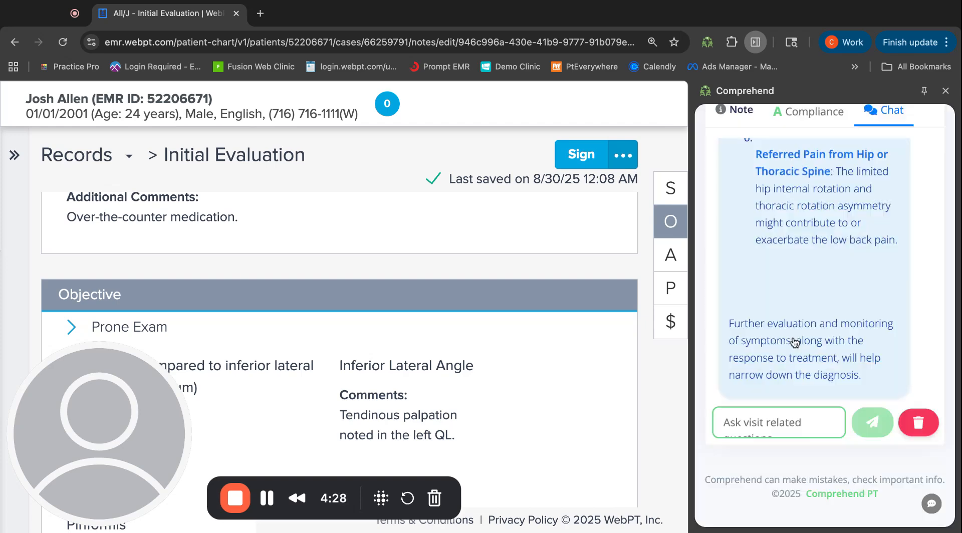
left_click(753, 423)
type("what are ")
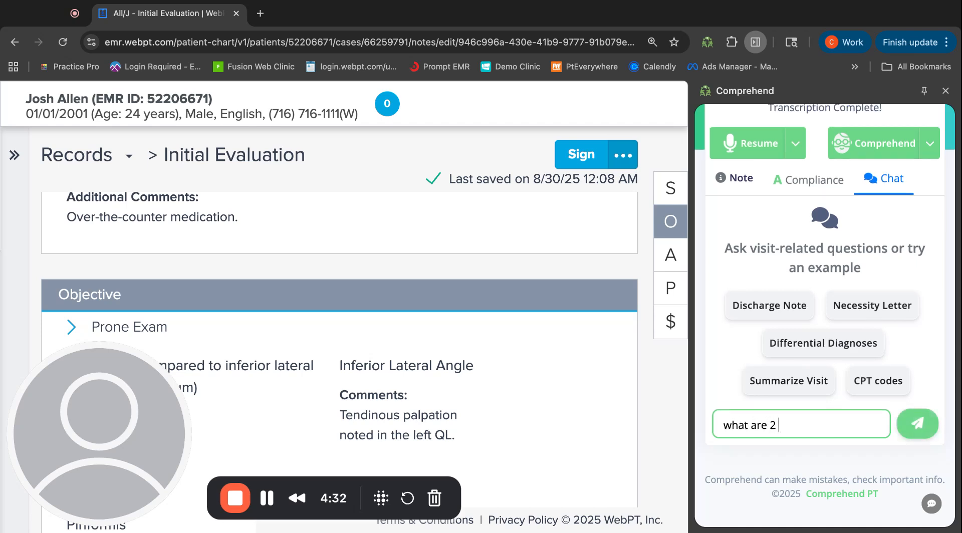
type("2 cpt codes I can use")
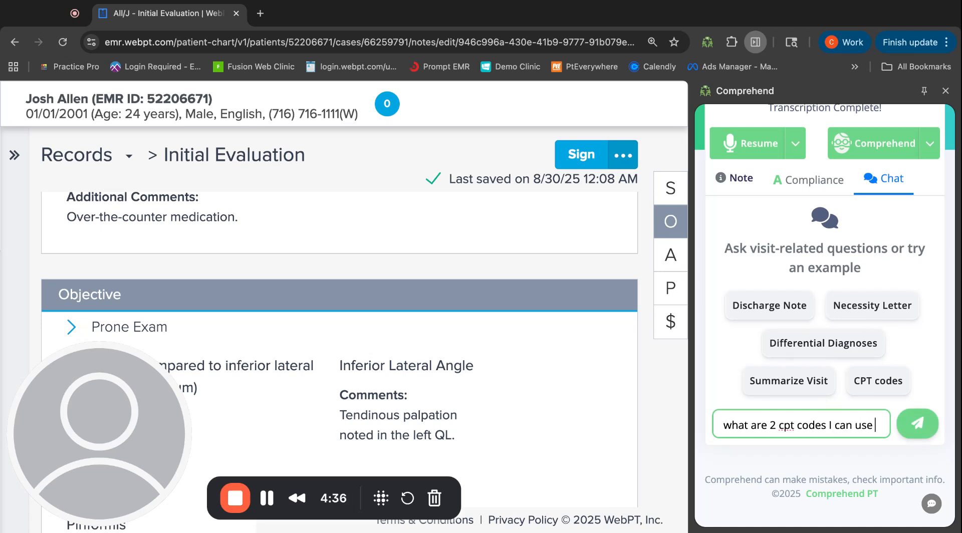
type(" for this patient aa")
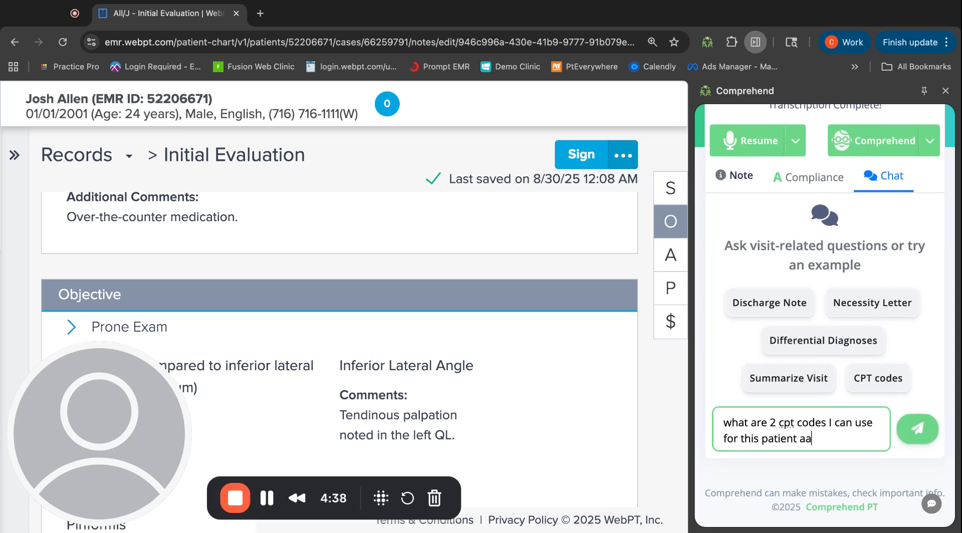
type("n")
key("BackSpace")
key("BackSpace")
type("nd justify")
key("Return")
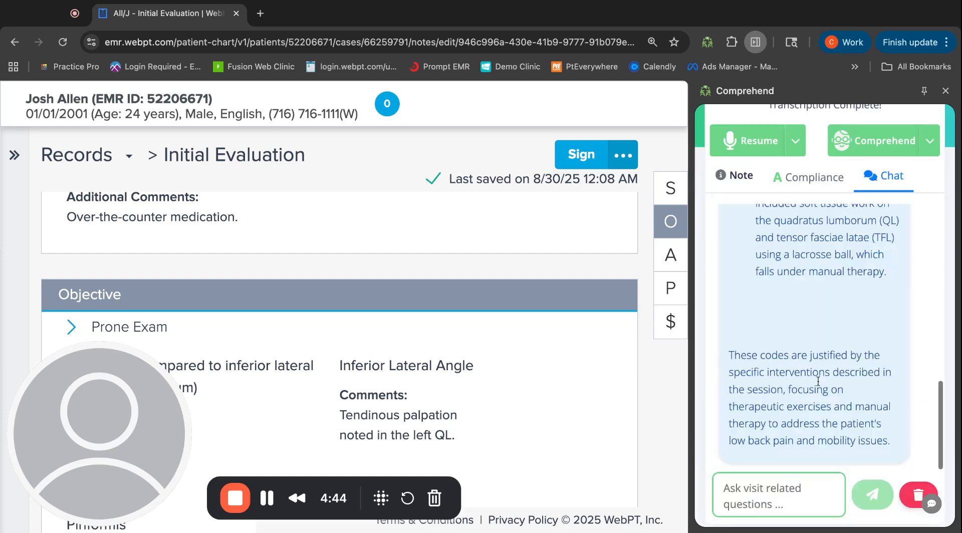
- Read the chat's answer on CPT codes, examining each suggested code and its justification
scroll(940, 323, "up", 5)
scroll(941, 324, "up", 5)
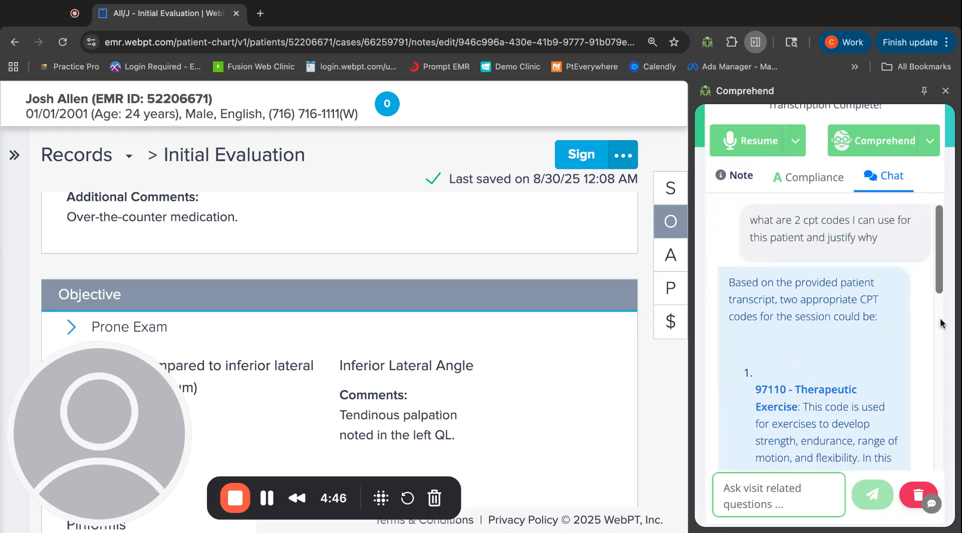
scroll(940, 324, "down", 4)
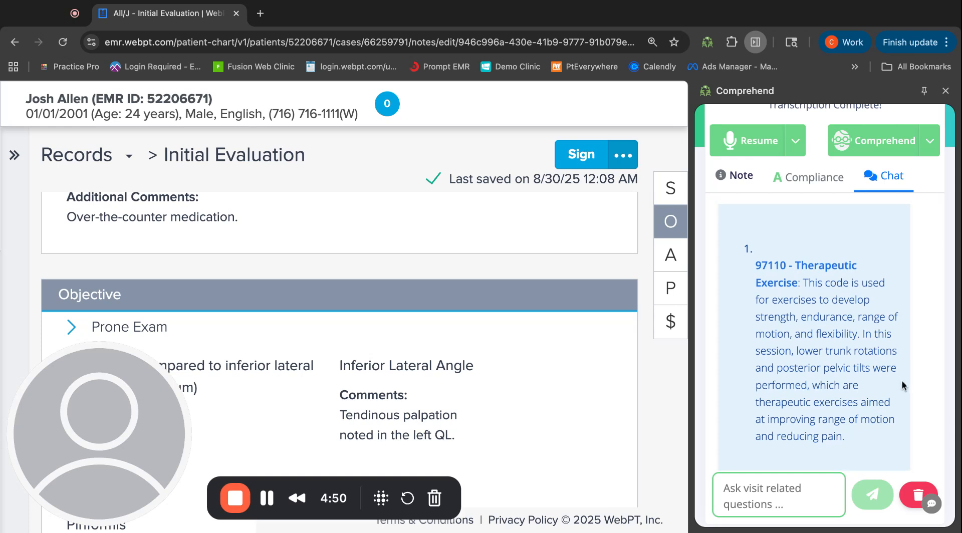
scroll(905, 387, "down", 2)
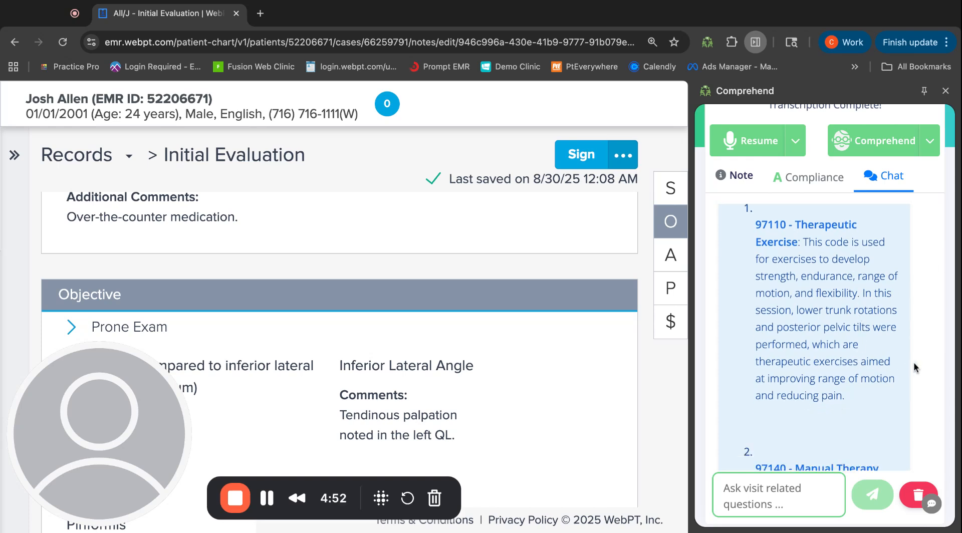
scroll(913, 368, "down", 4)
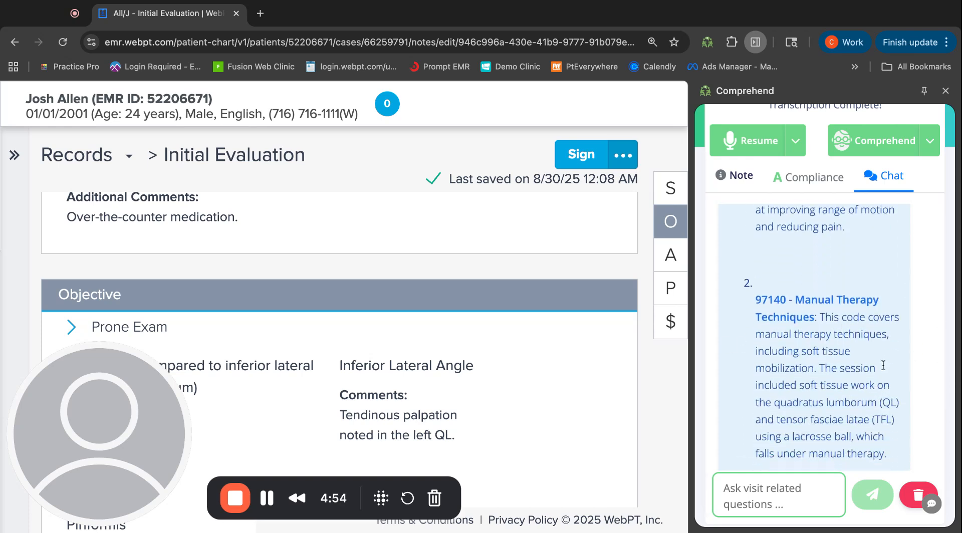
scroll(884, 365, "down", 2)
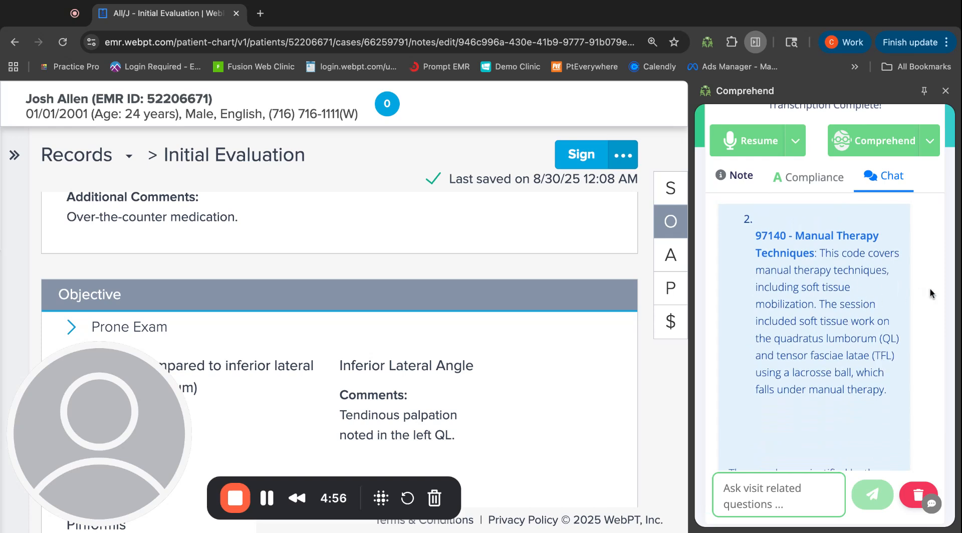
scroll(930, 294, "up", 8)
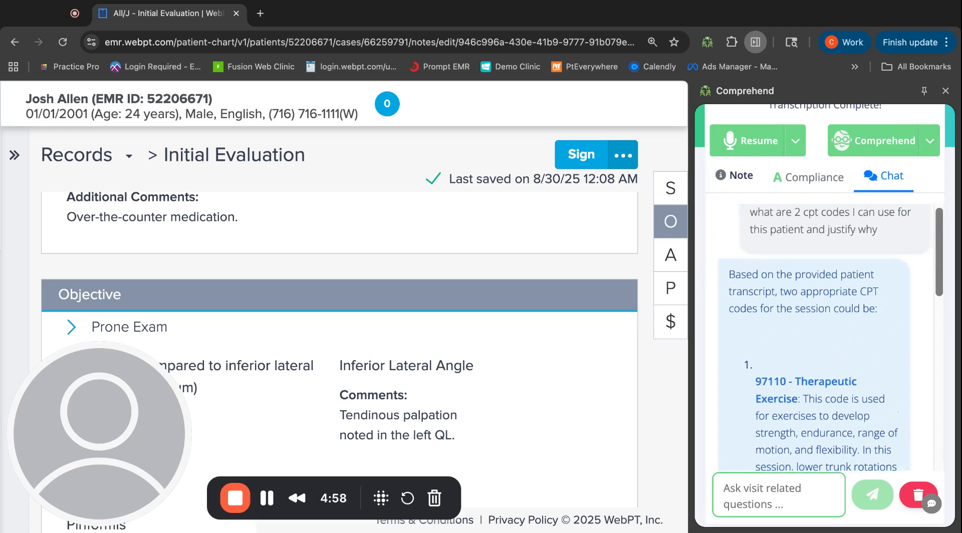
scroll(825, 301, "up", 3)
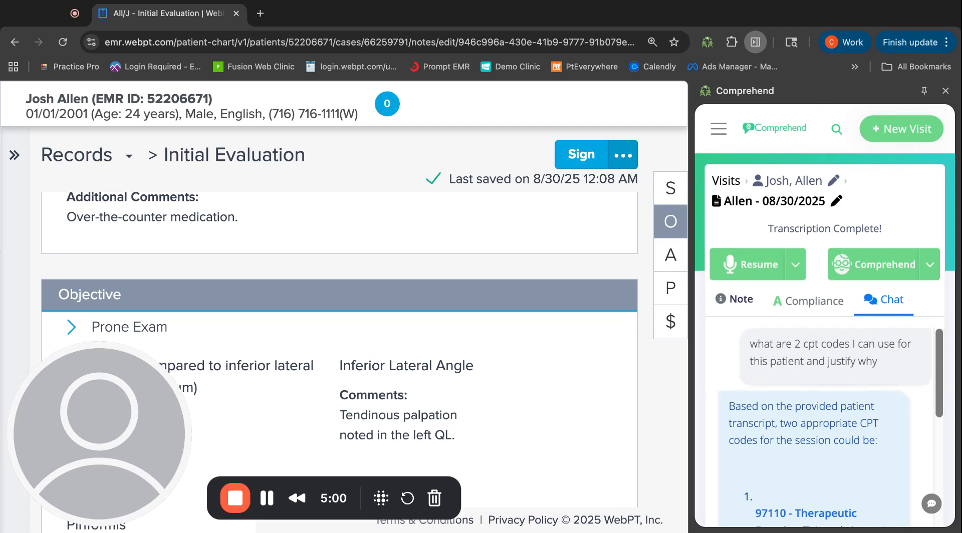